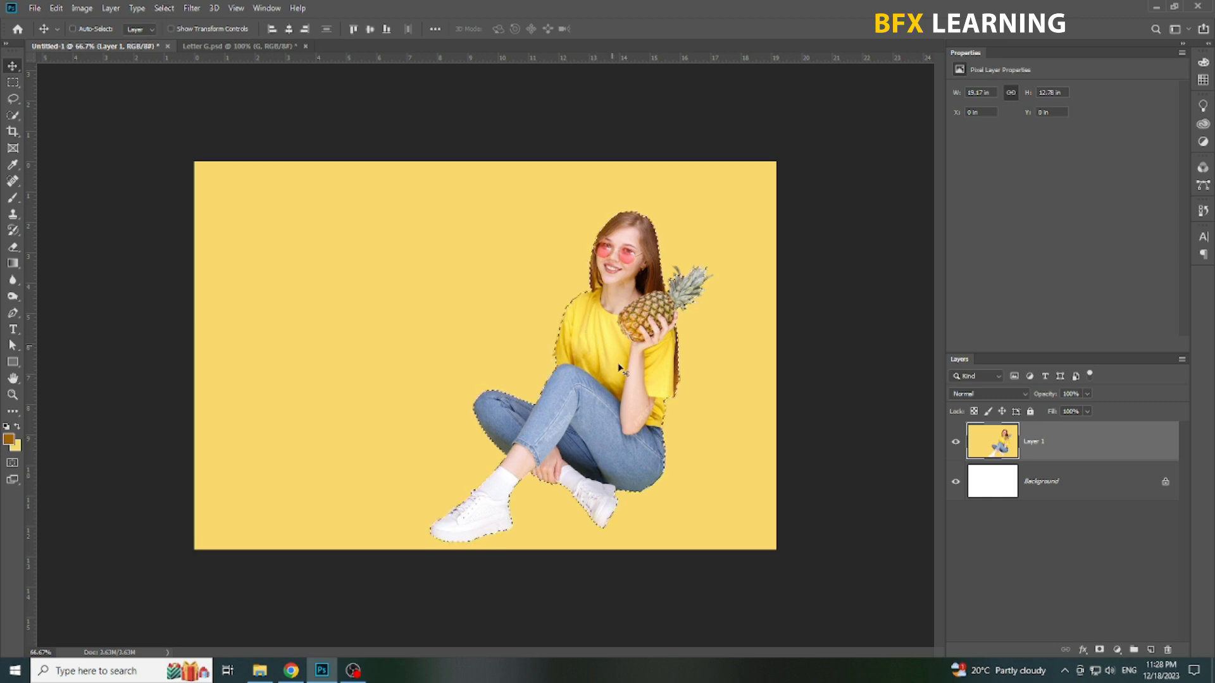
# Step: Mask Layer 1 with the active selection of the woman and flip the masked layer horizontally
pyautogui.click(1098, 652)
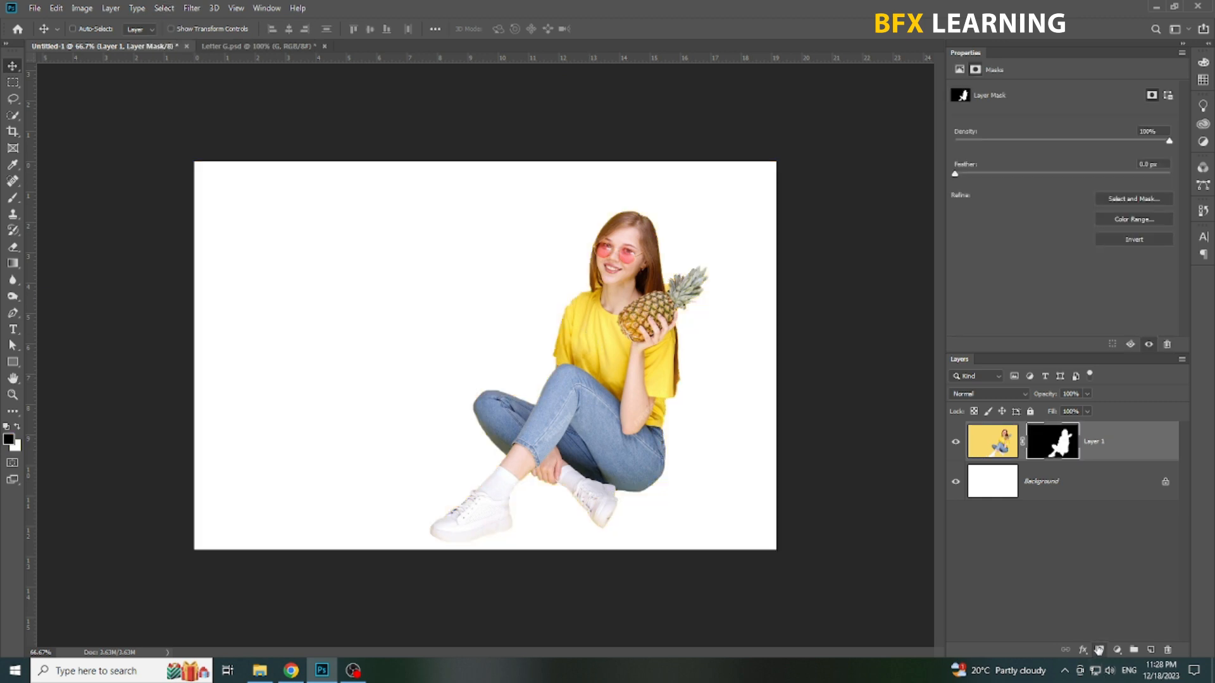
pyautogui.hotkey('ctrl', 't')
pyautogui.rightClick(606, 343)
pyautogui.click(661, 498)
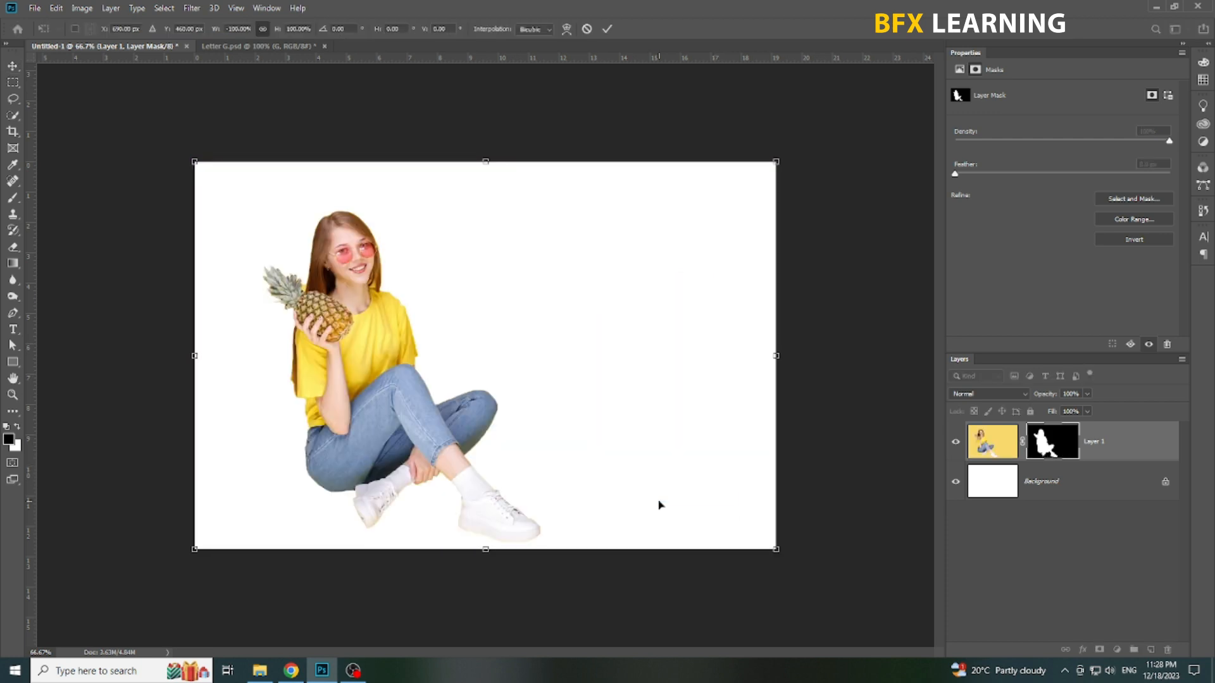
pyautogui.press('Return')
# Step: Convert the masked layer to a smart object and centre it horizontally on the canvas
pyautogui.rightClick(1125, 460)
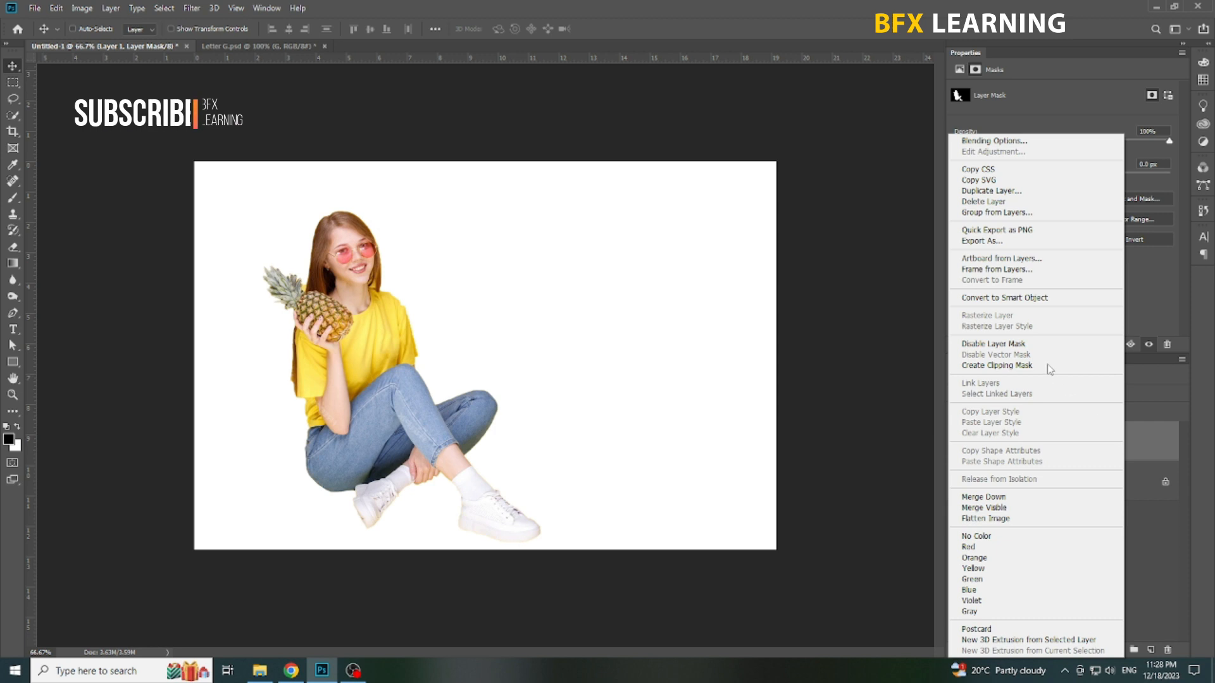
pyautogui.click(996, 297)
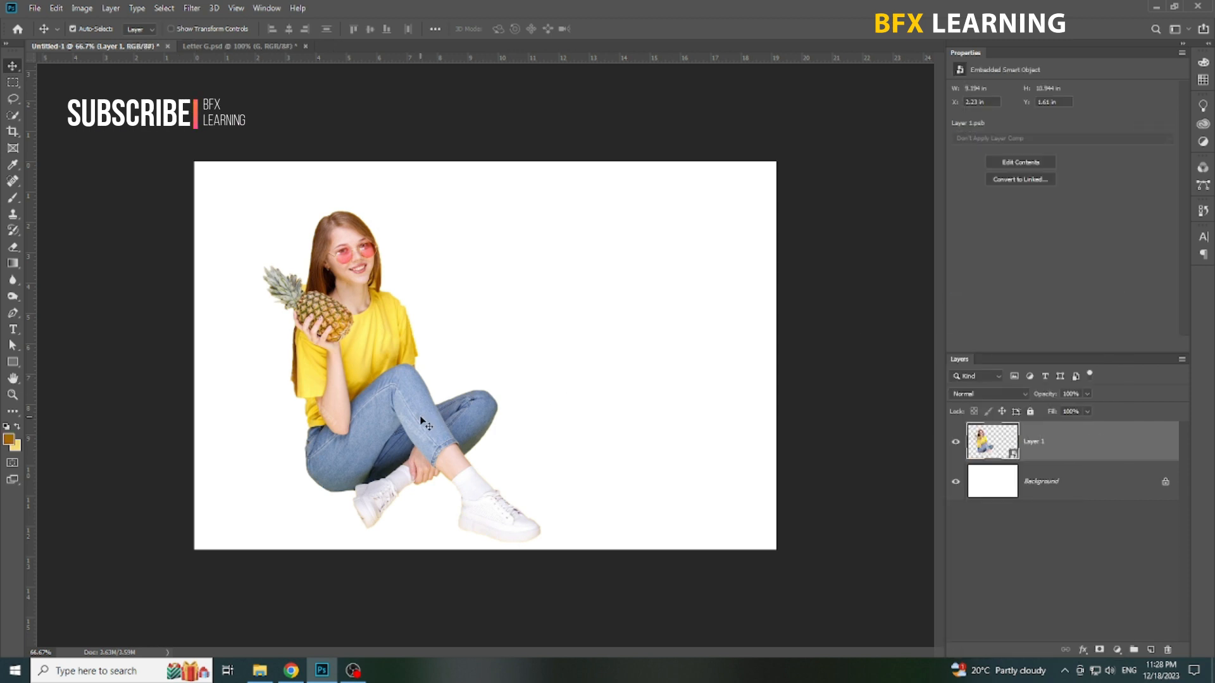
pyautogui.hotkey('ctrl', 'a')
pyautogui.click(289, 28)
pyautogui.hotkey('ctrl', 'd')
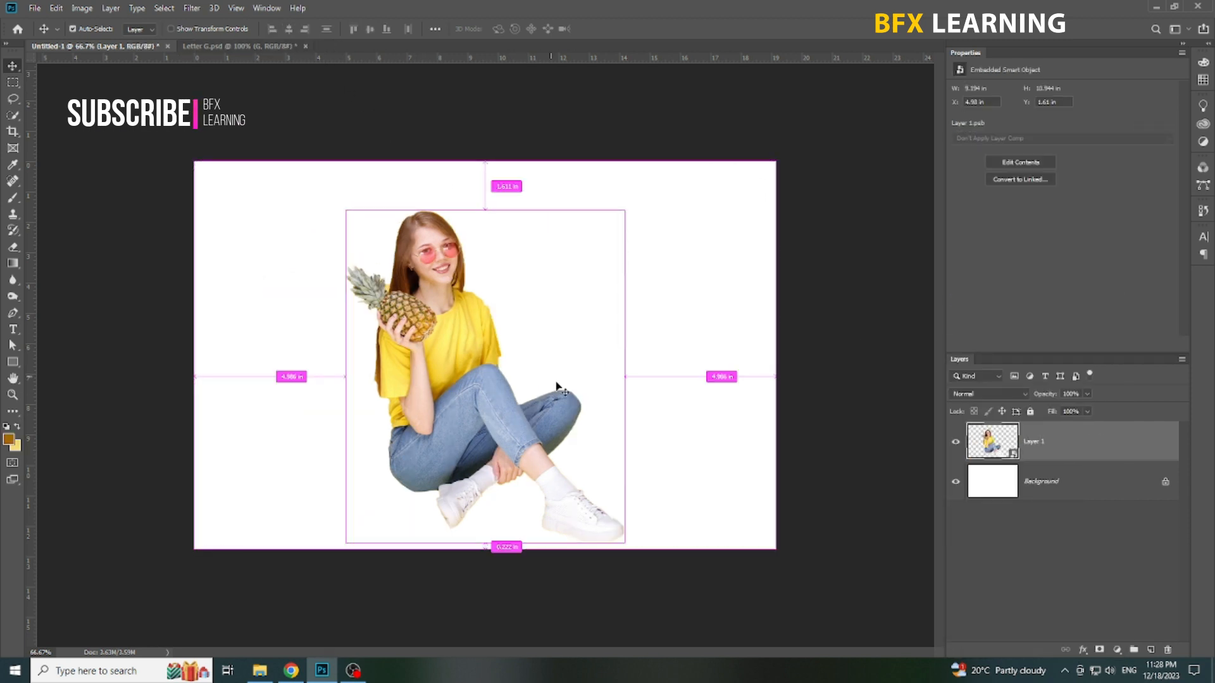
# Step: Change the canvas size to 1280 × 720 pixels, accepting the clipping
pyautogui.hotkey('alt', 'i')
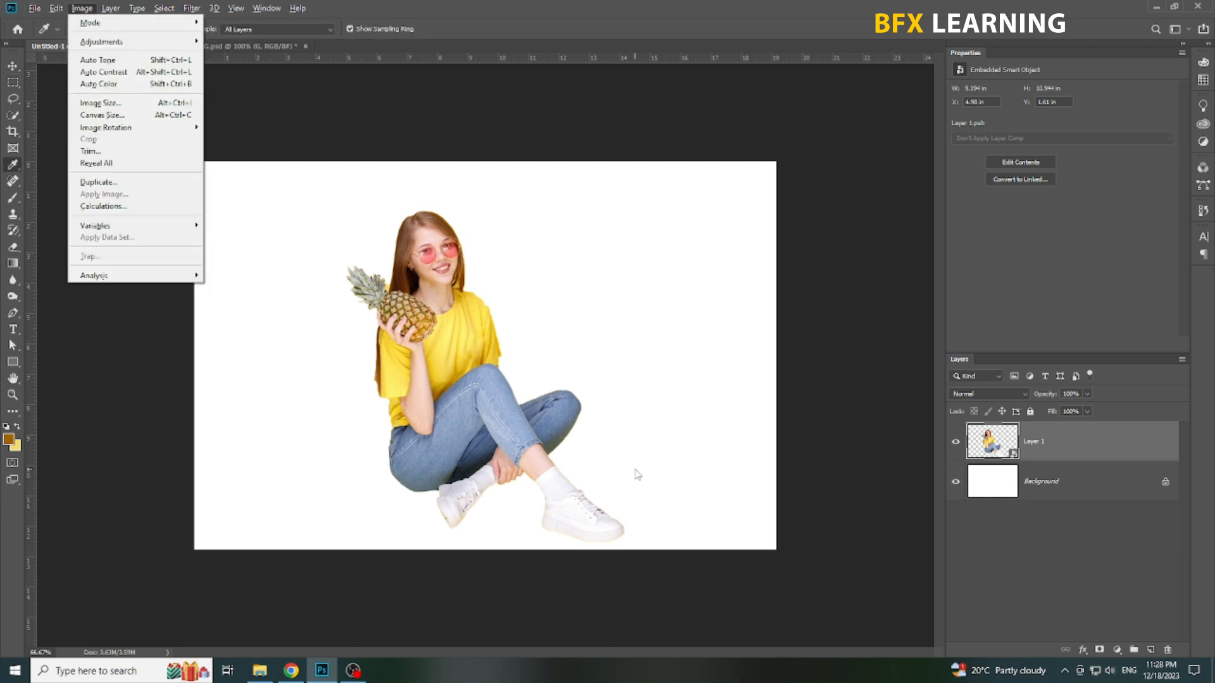
pyautogui.press('s')
pyautogui.press('Tab')
pyautogui.press('Tab')
pyautogui.press('Up')
pyautogui.hotkey('shift', 'Tab')
pyautogui.write('1280720')
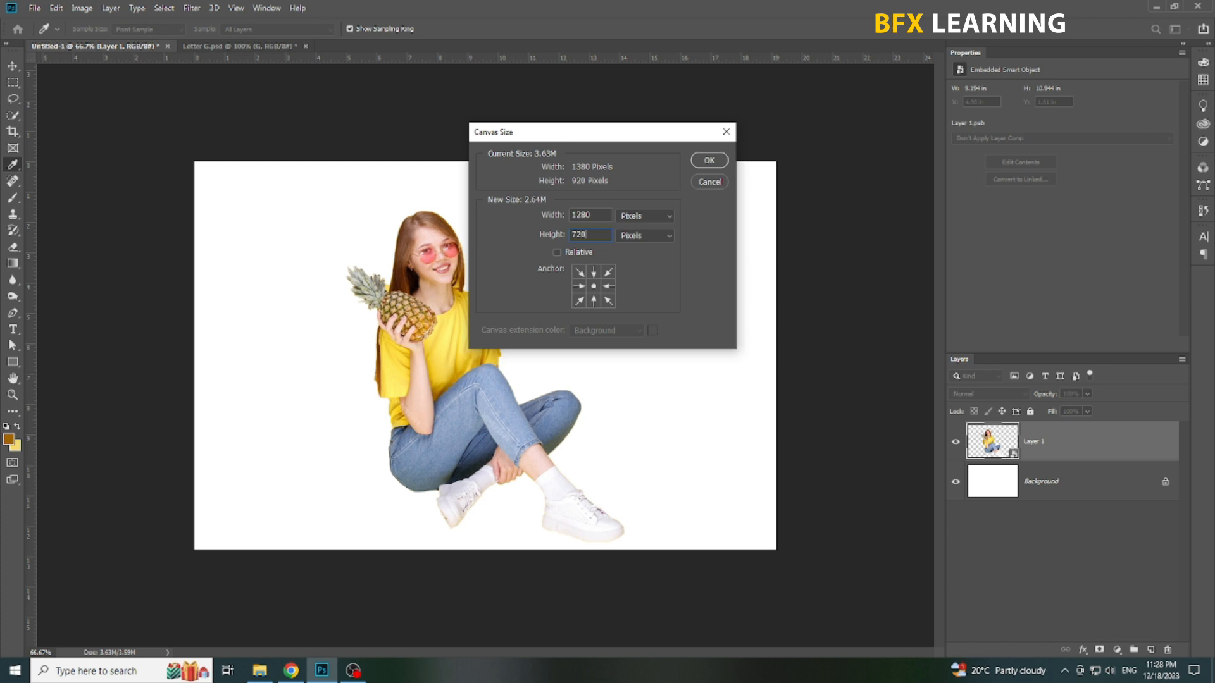
pyautogui.press('Return')
# Step: Scale the woman down to about 6.28 × 7.47 in and nudge her up and to the right near the canvas centre
pyautogui.press('Return')
pyautogui.press('v')
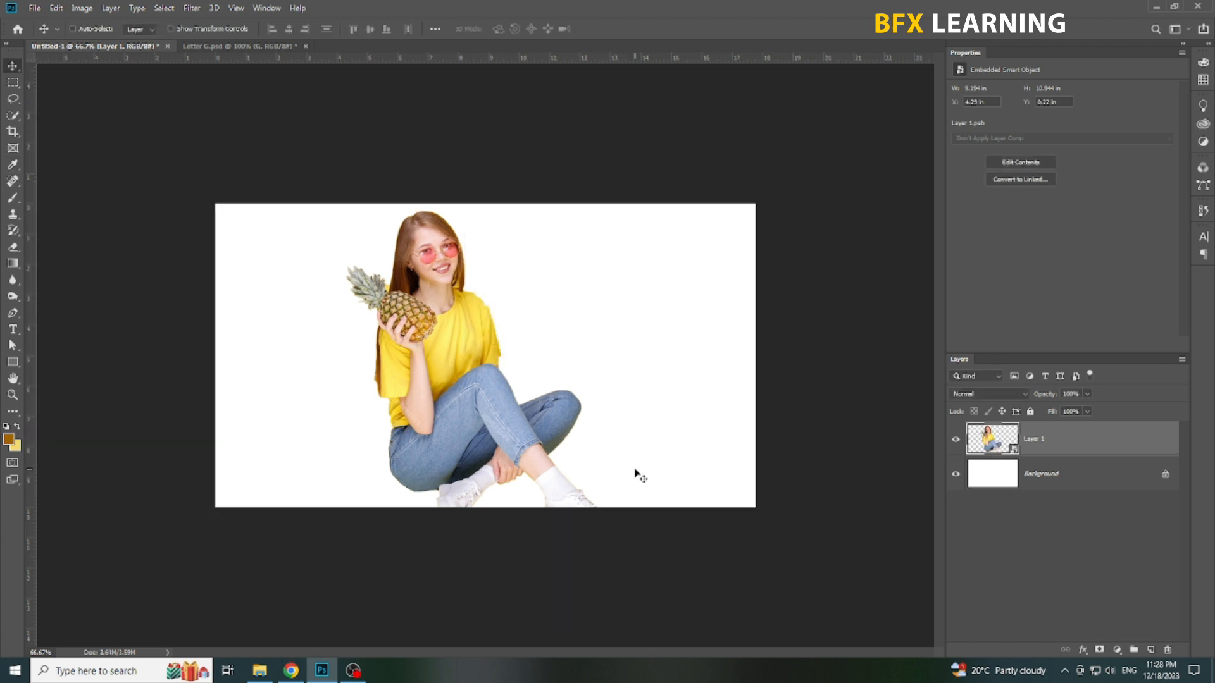
pyautogui.hotkey('ctrl', 't')
pyautogui.moveTo(625, 219); pyautogui.dragTo(580, 263)
pyautogui.press('Return')
pyautogui.hotkey('shift', 'Up')
pyautogui.hotkey('shift', 'Up')
pyautogui.hotkey('shift', 'Up')
pyautogui.hotkey('shift', 'Up')
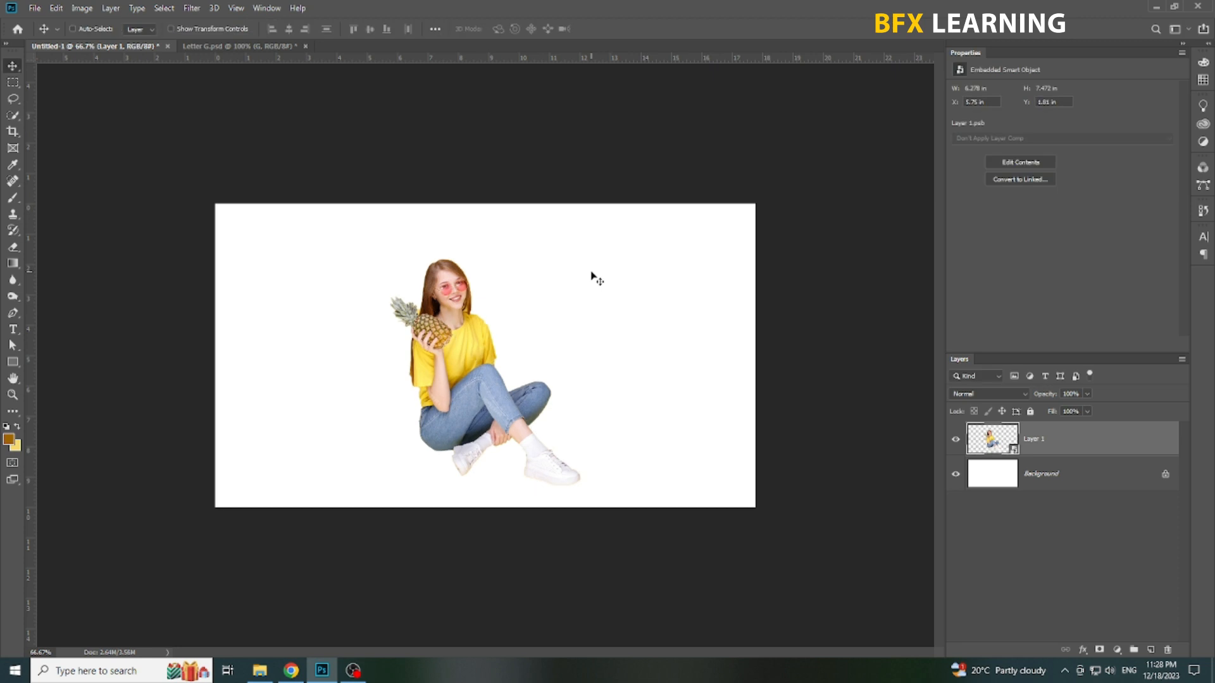
pyautogui.hotkey('shift', 'Right')
pyautogui.hotkey('shift', 'Right')
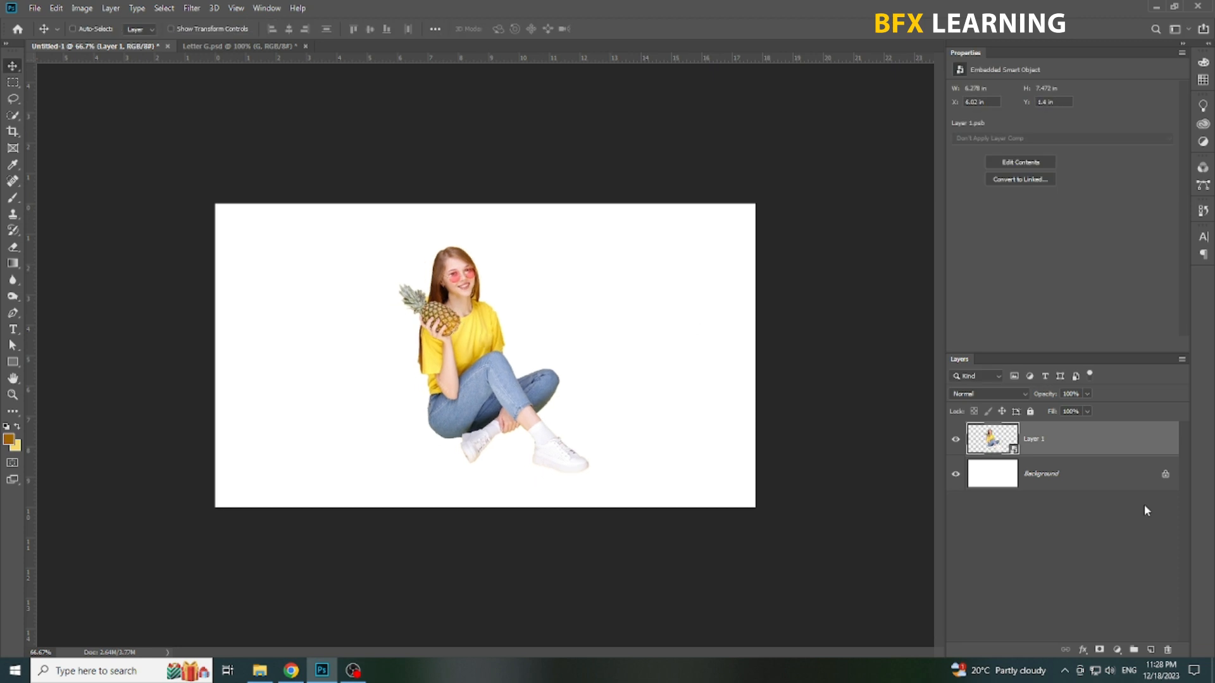
# Step: Hide Layer 1 and add a brown letter G in Arial Rounded MT Bold, scaled up to about 430 pt
pyautogui.click(956, 439)
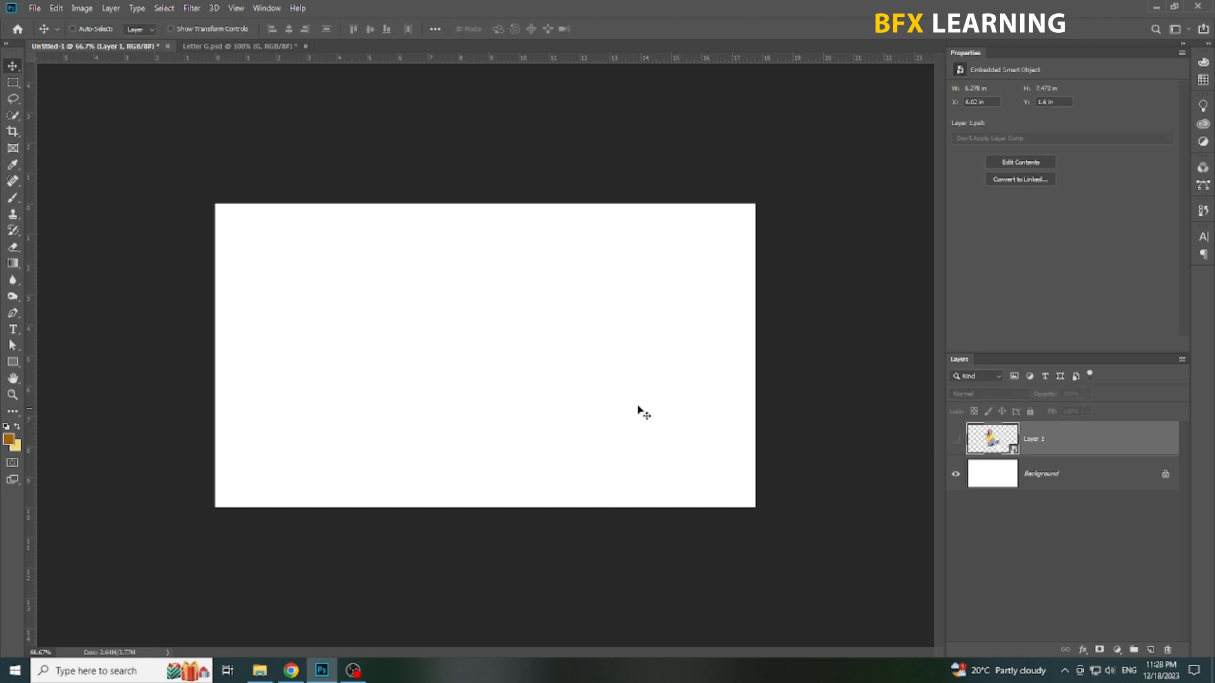
pyautogui.click(17, 329)
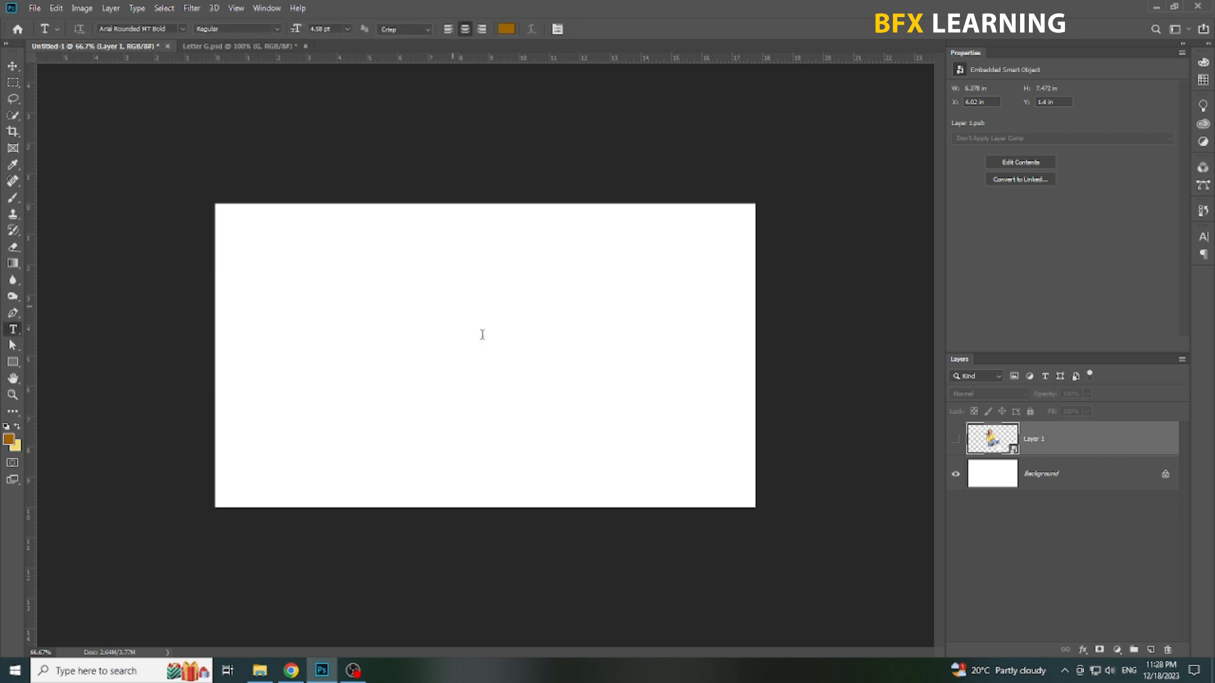
pyautogui.click(453, 306)
pyautogui.write('G')
pyautogui.hotkey('ctrl', 't')
pyautogui.moveTo(498, 340); pyautogui.dragTo(658, 462)
pyautogui.press('Return')
# Step: Centre the letter G on the canvas
pyautogui.press('v')
pyautogui.hotkey('ctrl', 'a')
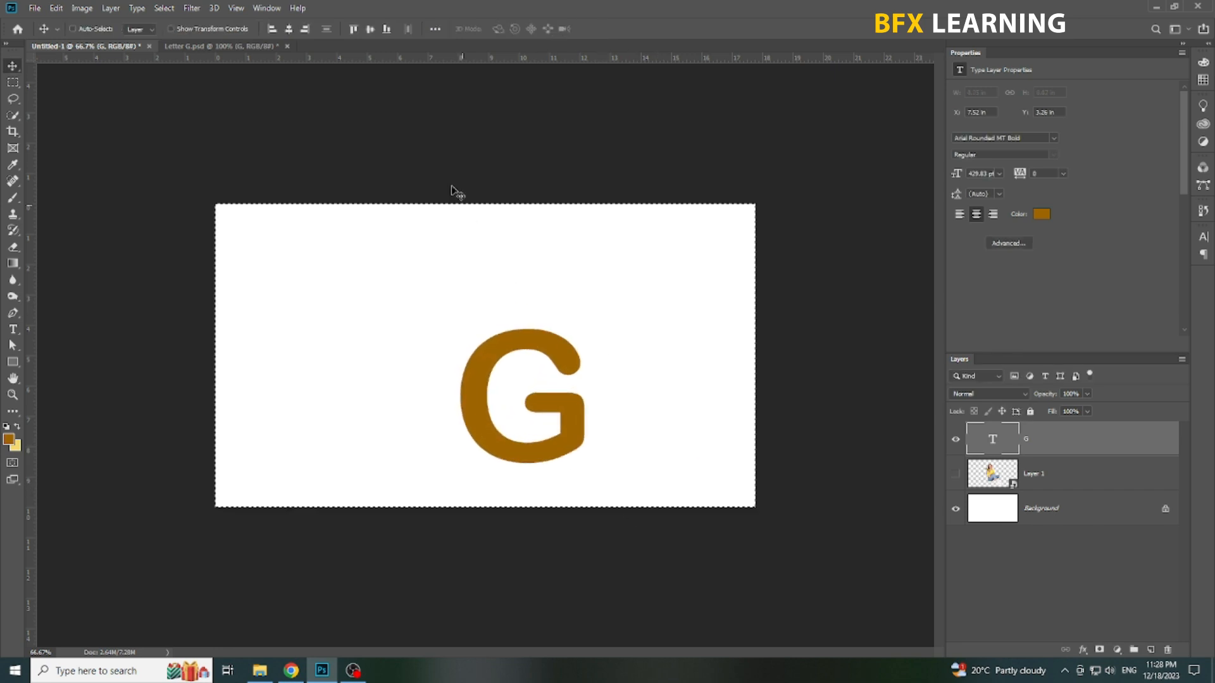
pyautogui.click(288, 29)
pyautogui.hotkey('ctrl', 'd')
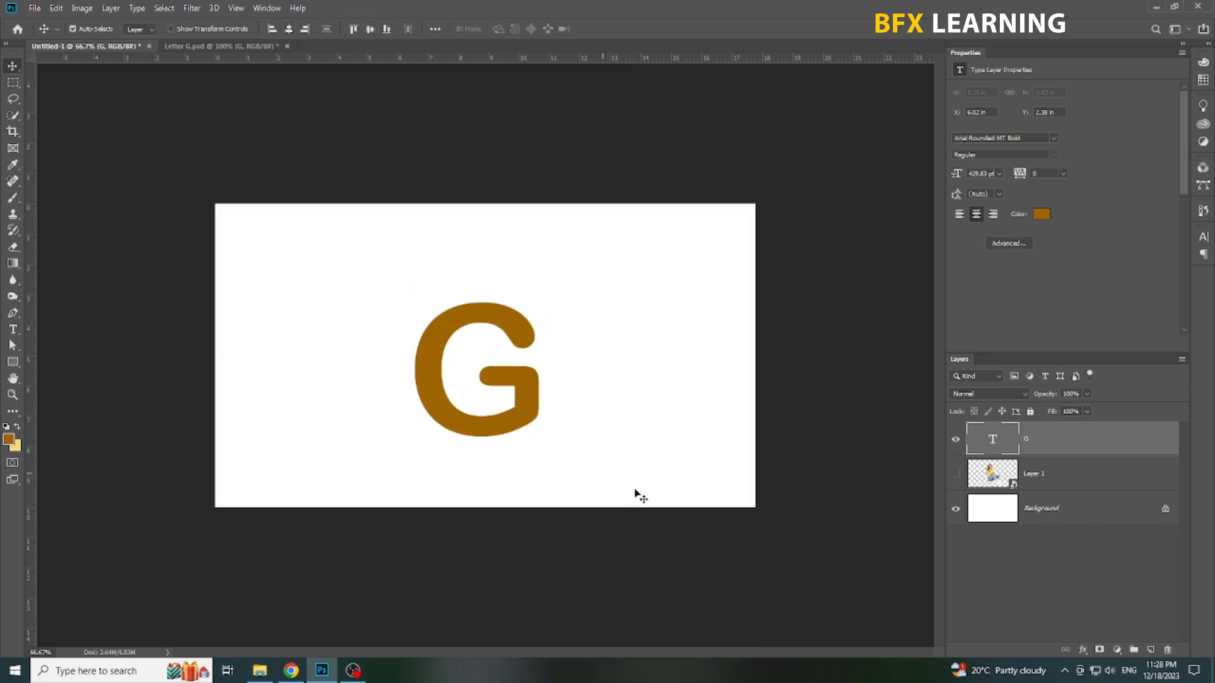
# Step: Enlarge the letter G to about 574 pt and reposition it in the middle of the canvas
pyautogui.hotkey('ctrl', 't')
pyautogui.moveTo(560, 475); pyautogui.dragTo(583, 496)
pyautogui.press('Return')
pyautogui.moveTo(531, 426); pyautogui.dragTo(541, 424)
pyautogui.hotkey('shift', 'Up')
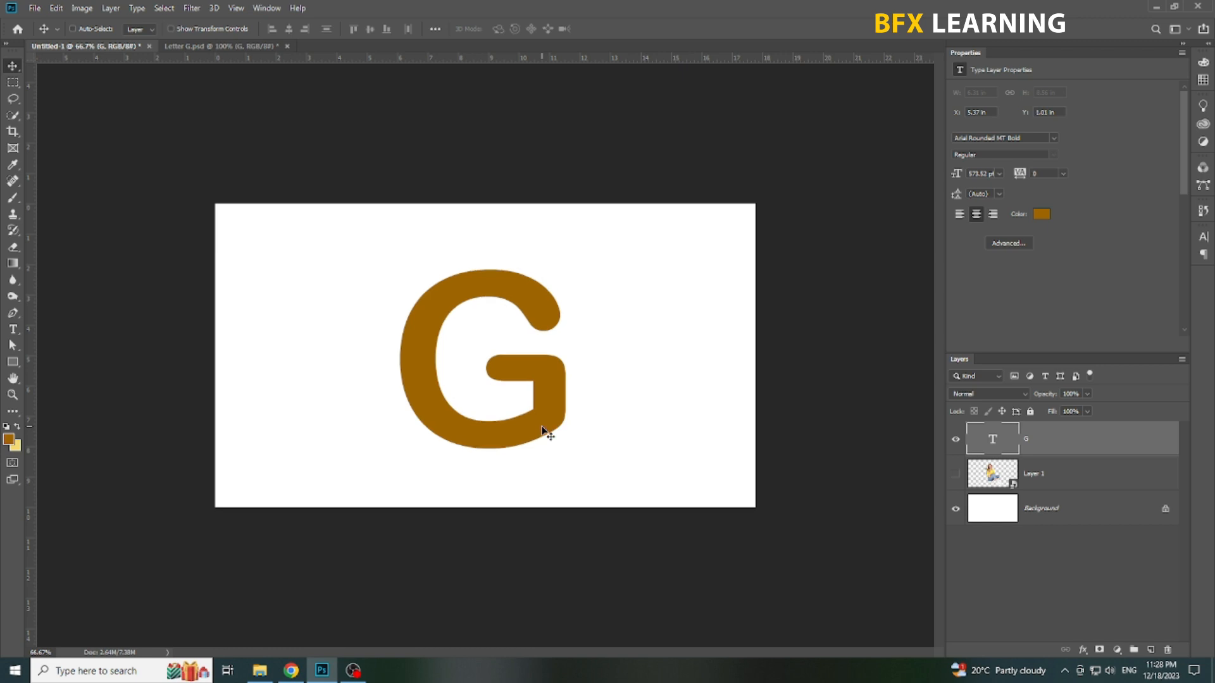
pyautogui.rightClick(506, 388)
pyautogui.click(534, 398)
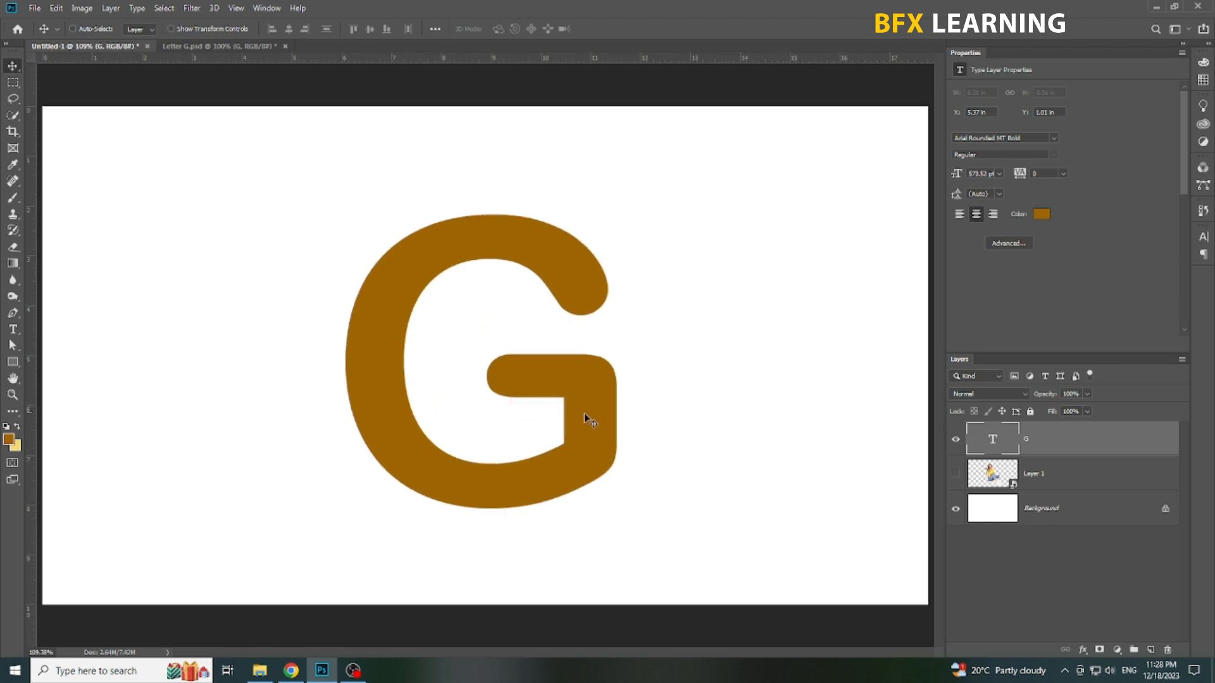
# Step: Place Layer 1 above the letter G layer and show it at 50% opacity
pyautogui.moveTo(1063, 480); pyautogui.dragTo(1051, 424)
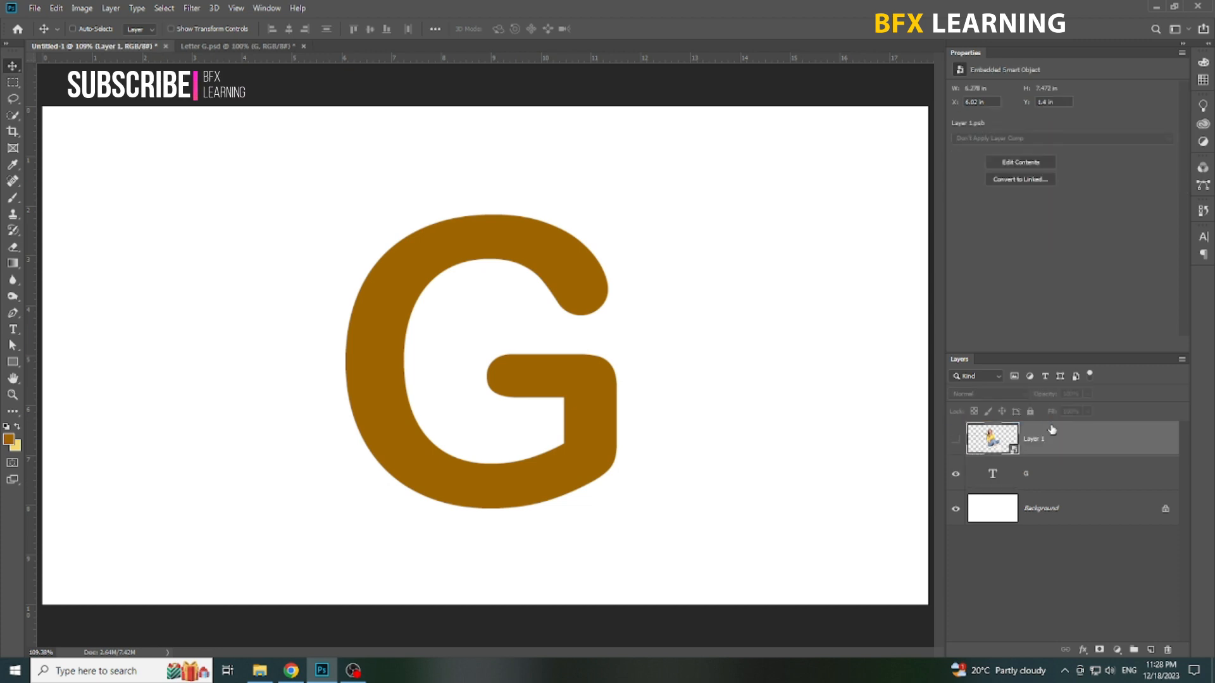
pyautogui.click(957, 440)
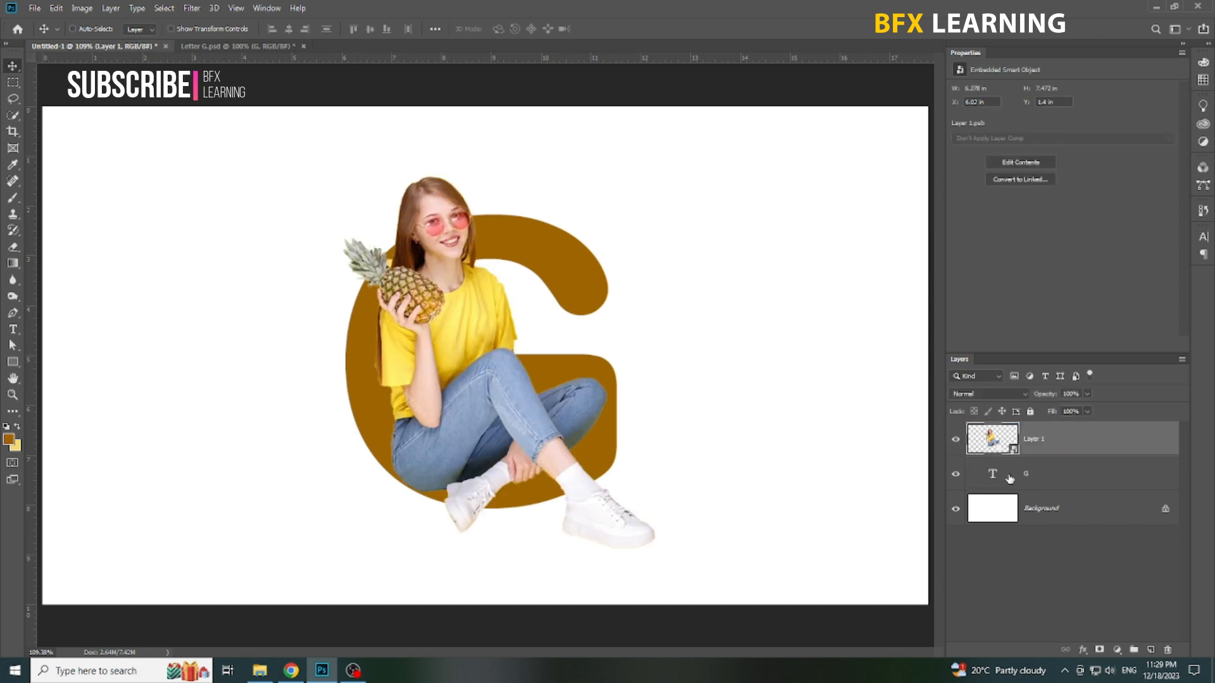
pyautogui.press('5')
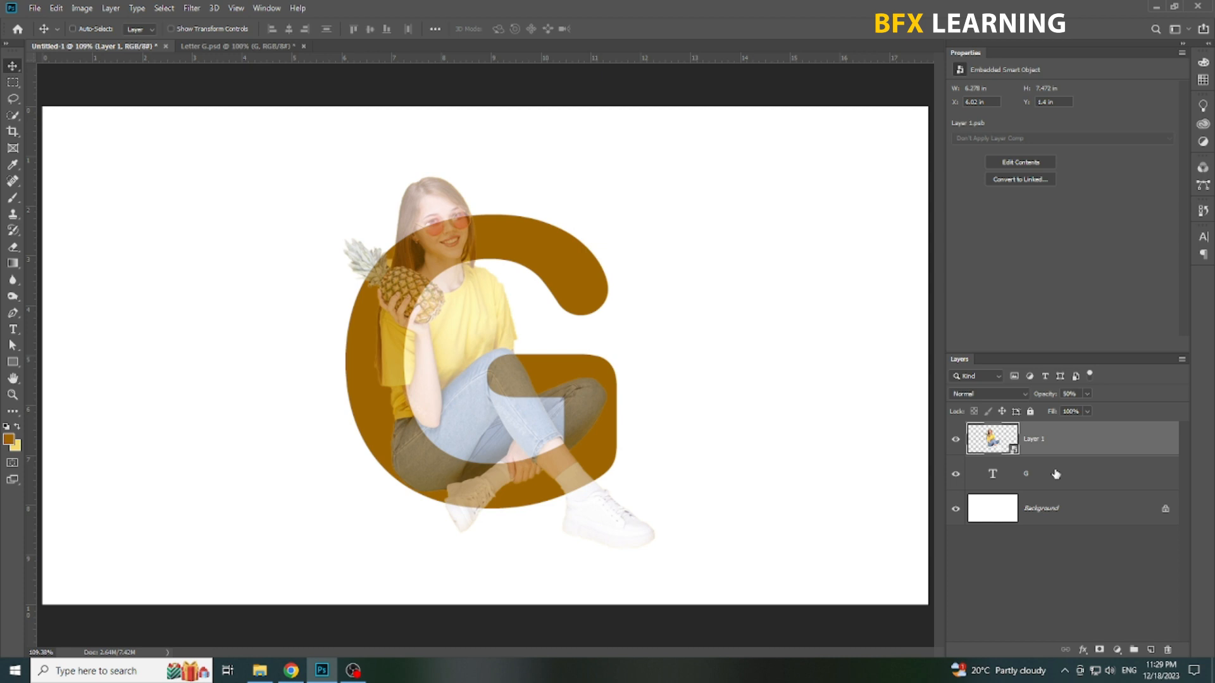
# Step: Shrink the woman to about 4.58 × 5.47 in and place her over the left curve of the G
pyautogui.hotkey('ctrl', 't')
pyautogui.moveTo(652, 178); pyautogui.dragTo(562, 291)
pyautogui.moveTo(513, 388); pyautogui.dragTo(485, 359)
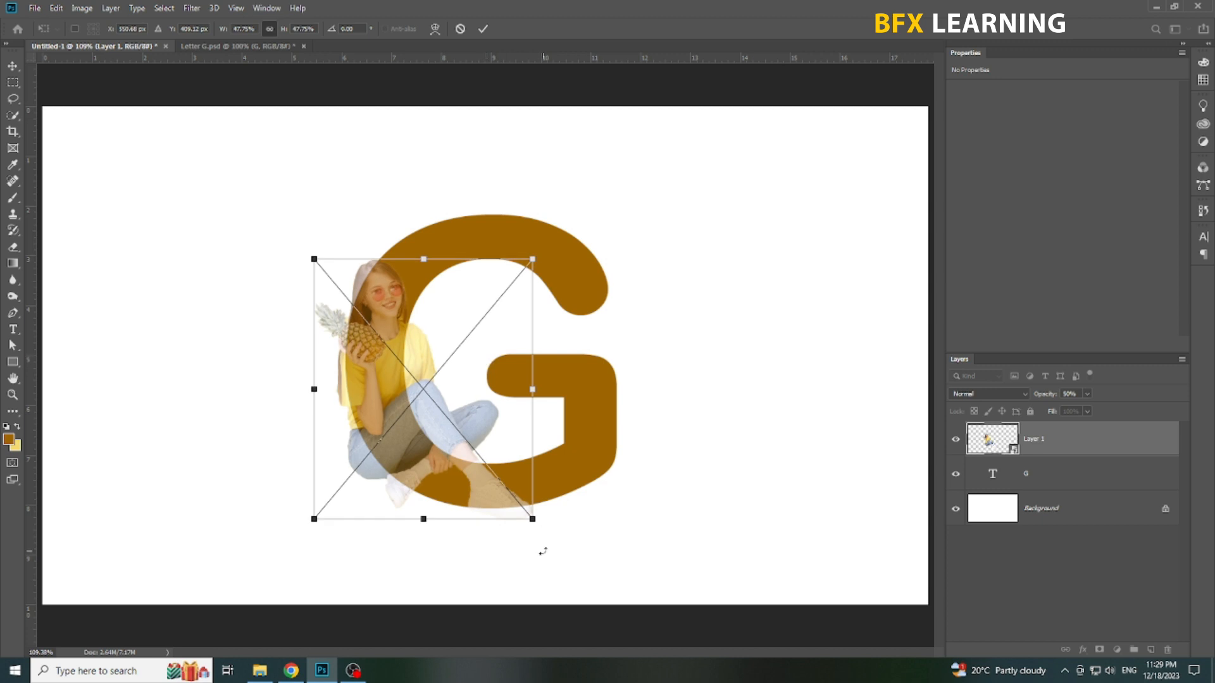
pyautogui.moveTo(535, 523); pyautogui.dragTo(538, 525)
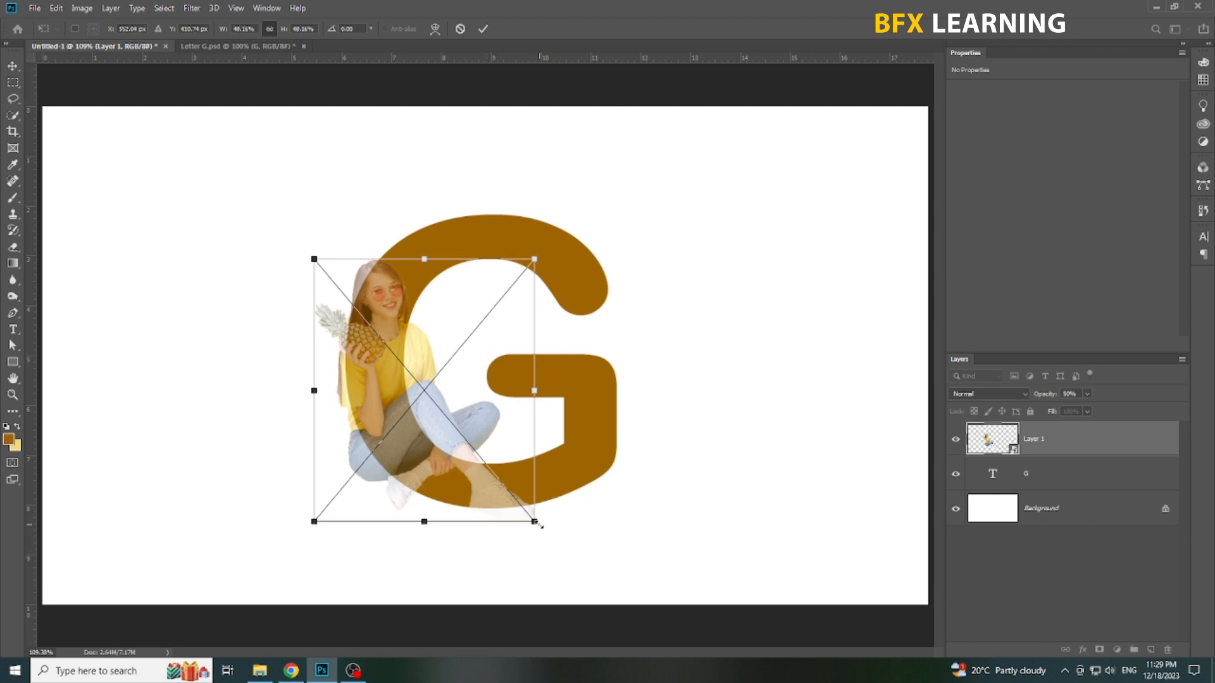
pyautogui.moveTo(311, 256); pyautogui.dragTo(303, 247)
pyautogui.press('Return')
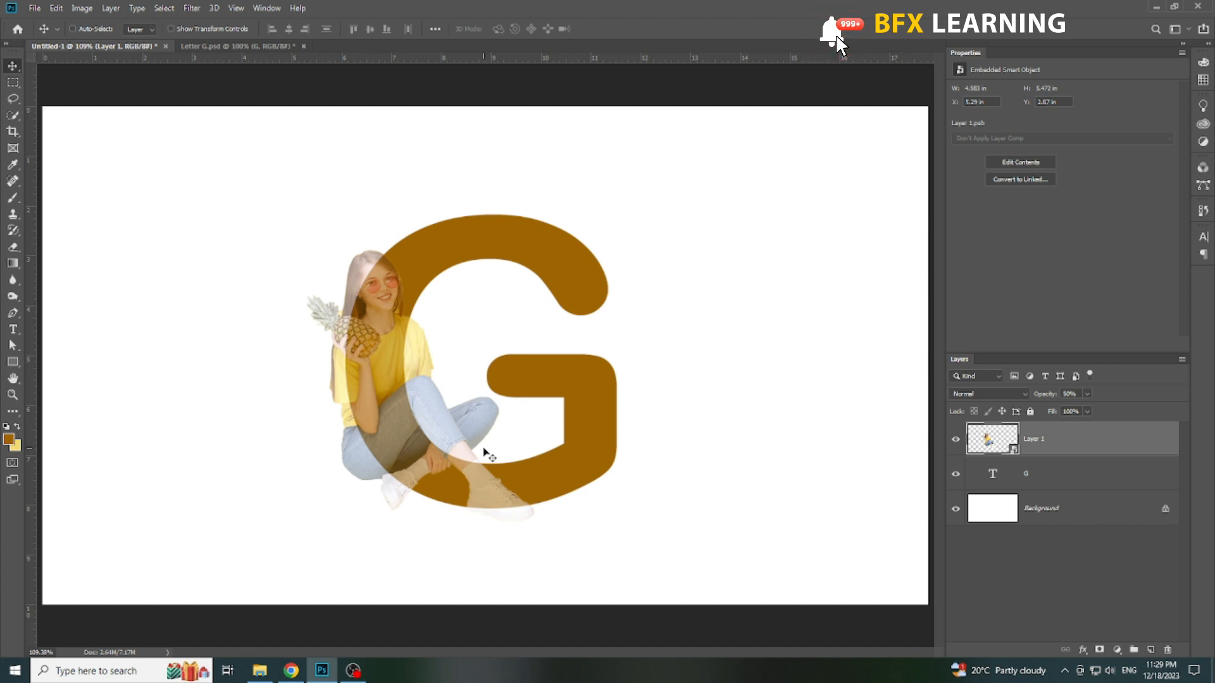
# Step: Nudge the woman right to about X 5.51 in and enlarge her to about 51.5% to fit the G's left curve
pyautogui.press('Right')
pyautogui.press('Right')
pyautogui.press('Right')
pyautogui.press('Right')
pyautogui.press('Right')
pyautogui.press('Right')
pyautogui.press('Right')
pyautogui.press('Right')
pyautogui.press('Right')
pyautogui.press('Right')
pyautogui.press('Right')
pyautogui.press('Right')
pyautogui.press('Right')
pyautogui.press('Right')
pyautogui.press('Right')
pyautogui.press('Right')
pyautogui.press('Left')
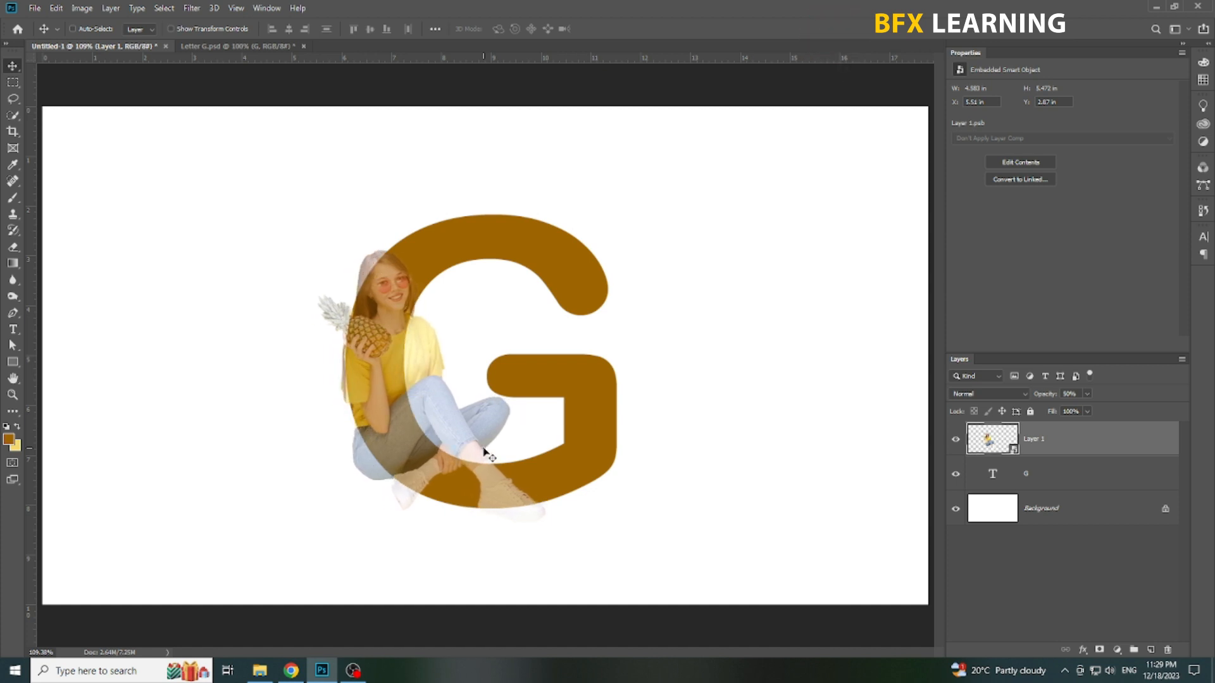
pyautogui.hotkey('ctrl', 't')
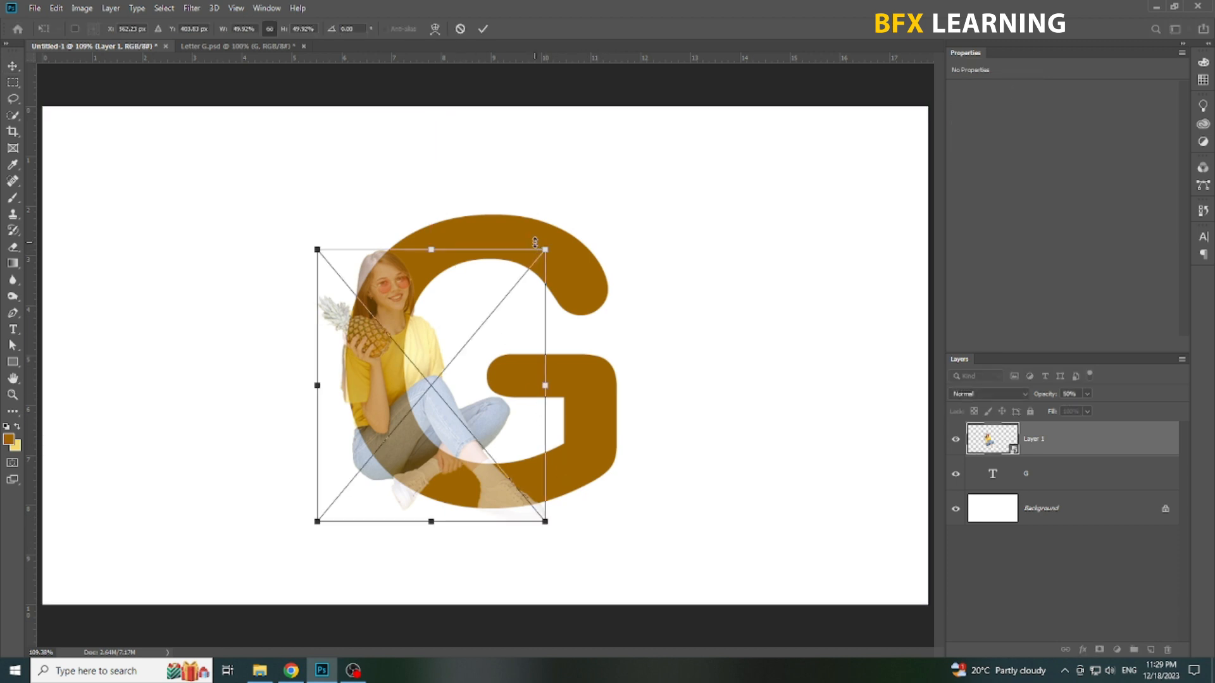
pyautogui.moveTo(545, 248); pyautogui.dragTo(554, 239)
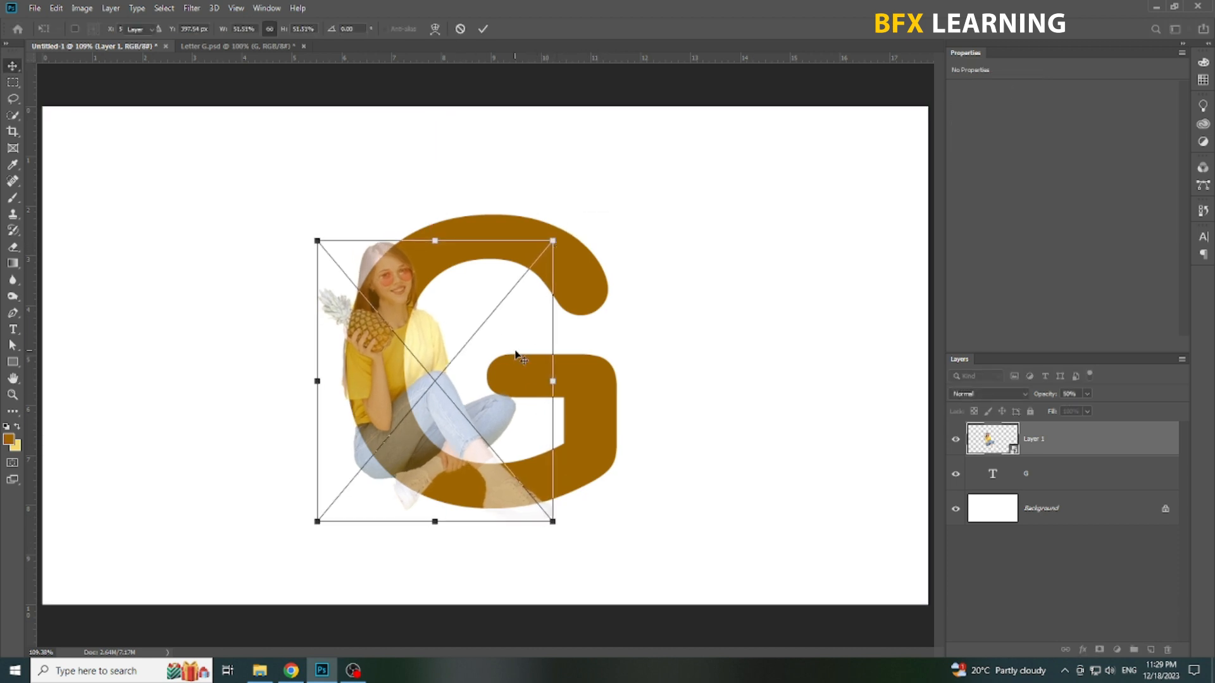
pyautogui.press('Return')
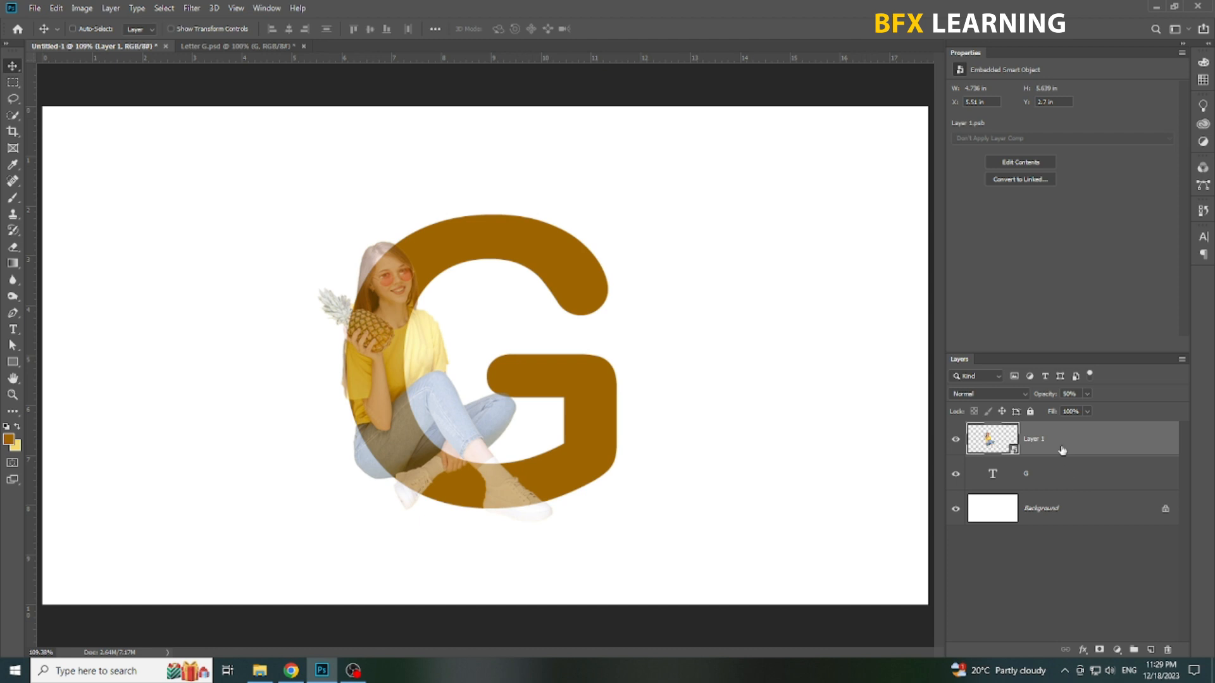
# Step: Restore Layer 1 to 100% opacity and clip it to the letter G layer
pyautogui.press('0')
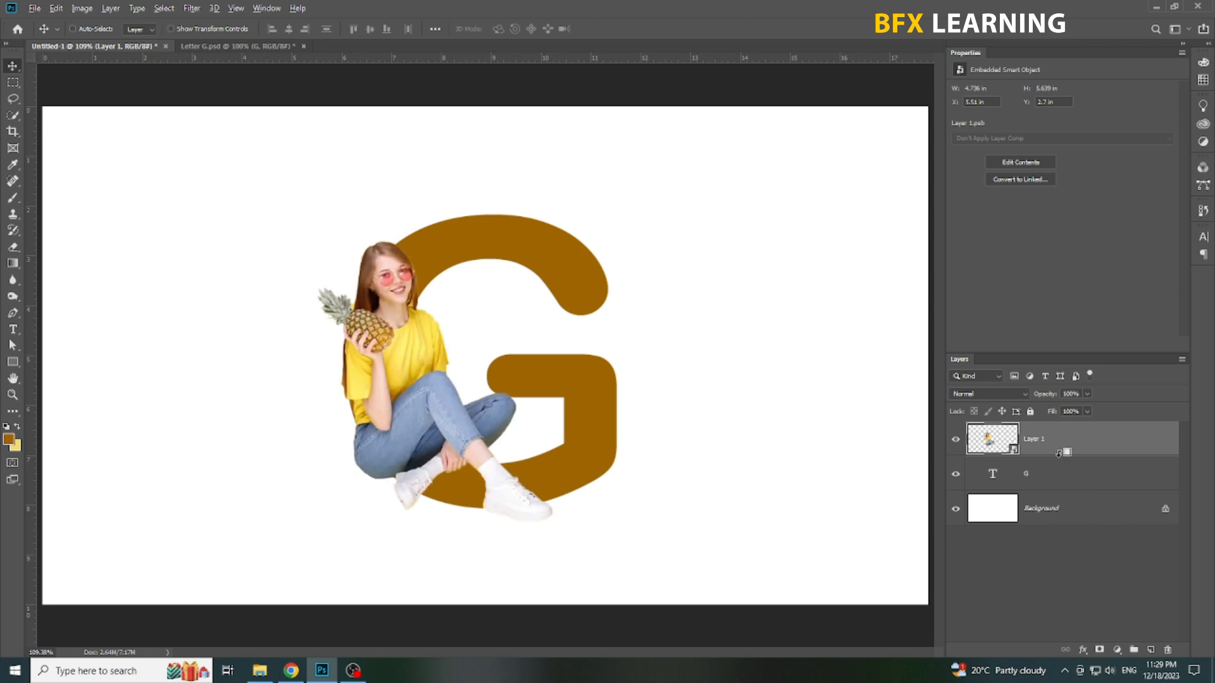
pyautogui.keyDown('alt'); pyautogui.click(1060, 458); pyautogui.keyUp('alt')
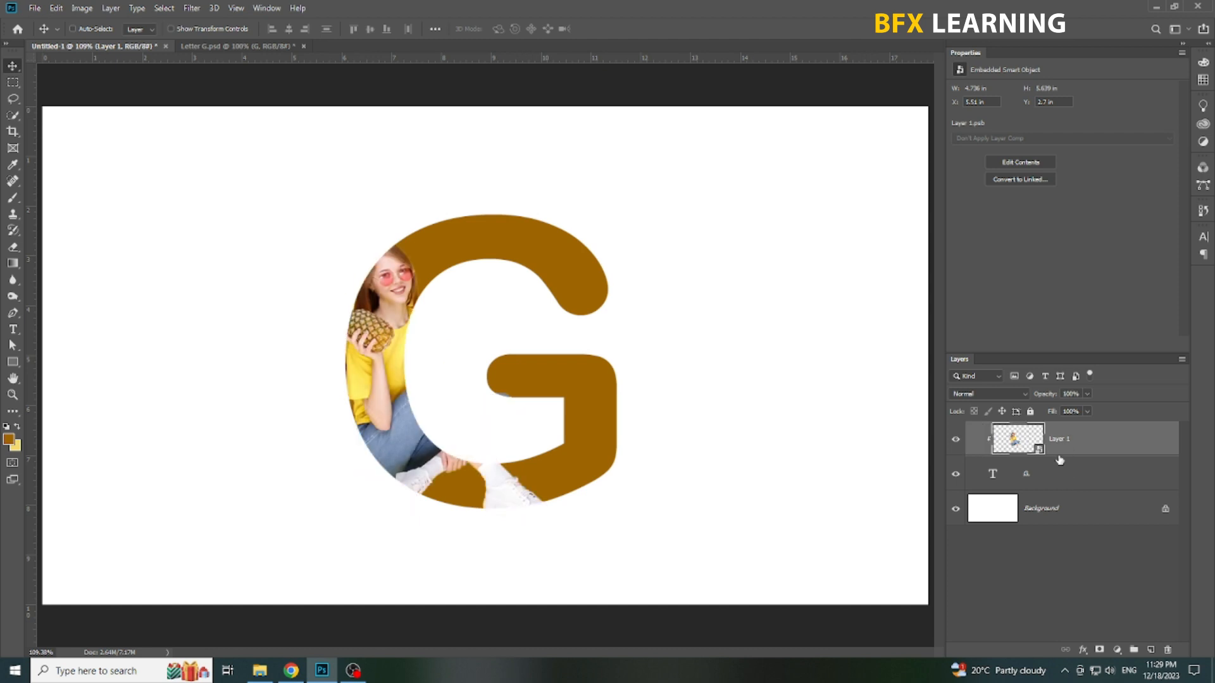
# Step: Add a Gradient Fill layer above the Background using the light-to-dark yellow preset
pyautogui.click(1070, 509)
pyautogui.click(1116, 650)
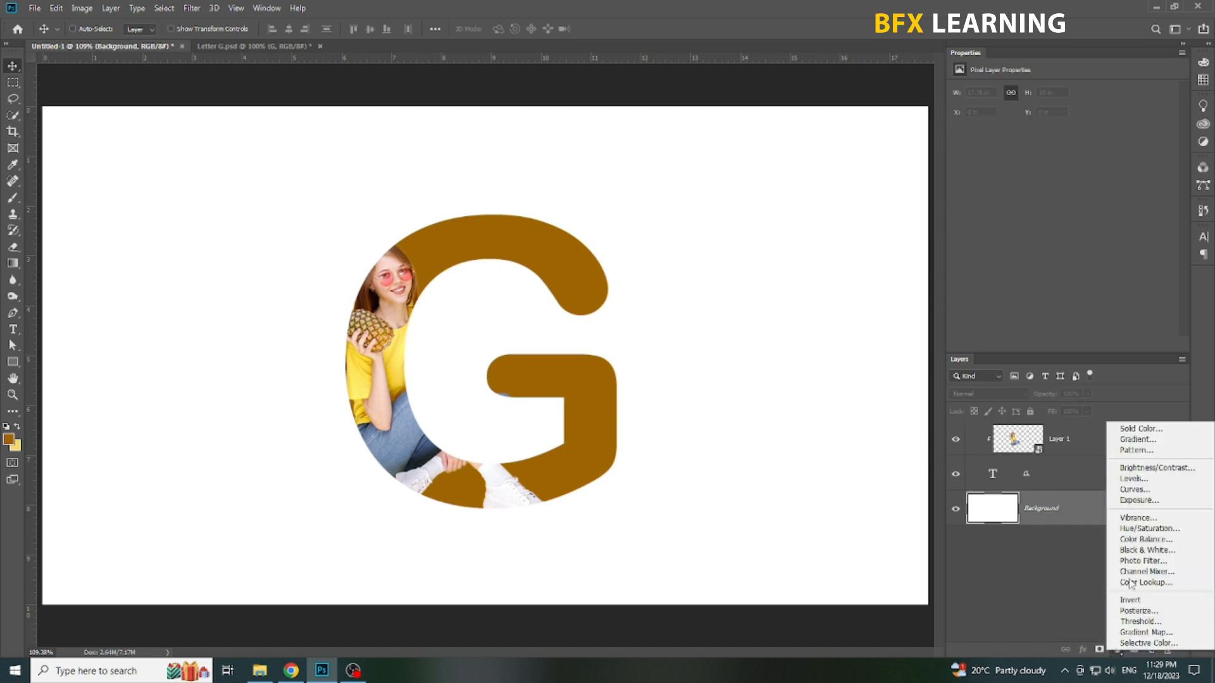
pyautogui.click(1141, 440)
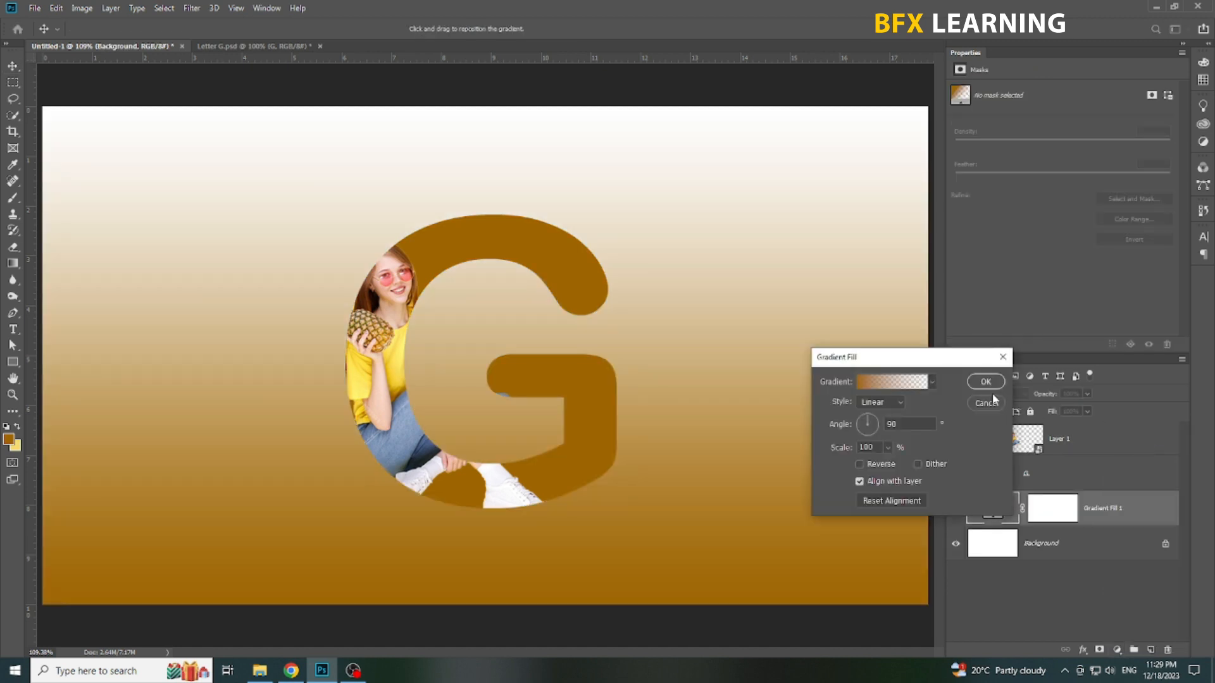
pyautogui.click(898, 382)
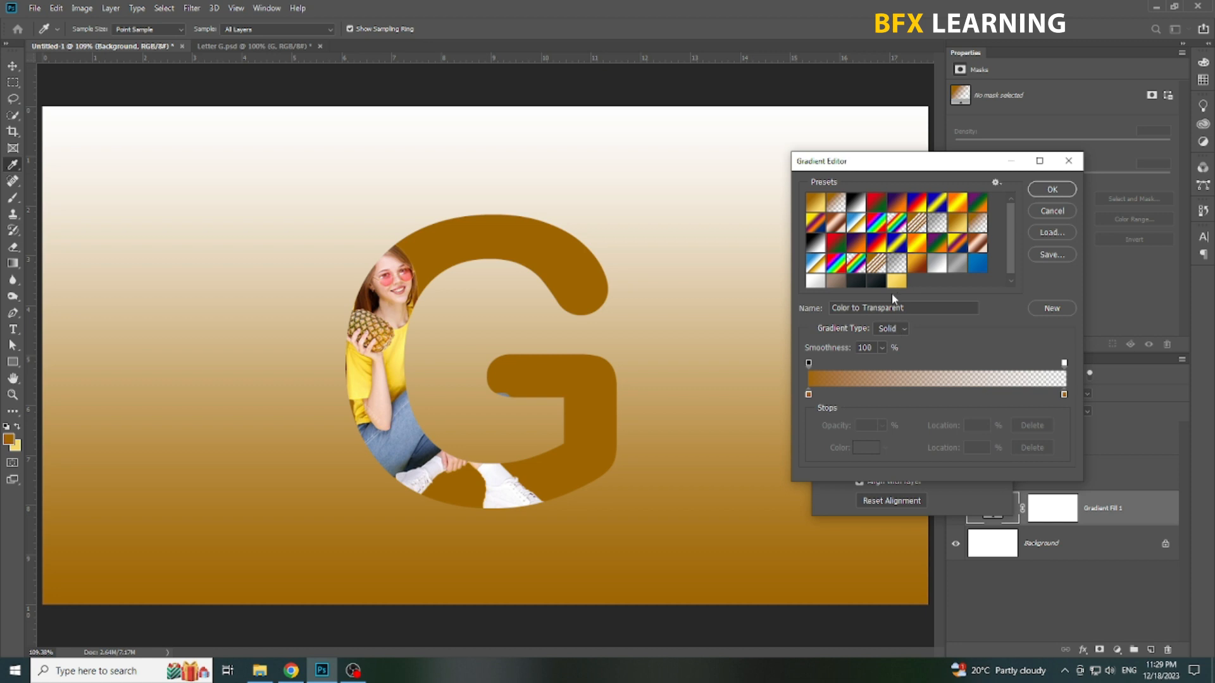
pyautogui.click(896, 281)
# Step: Check the hex colour codes of the gradient's end and start stops
pyautogui.click(1064, 395)
pyautogui.click(866, 447)
pyautogui.click(931, 432)
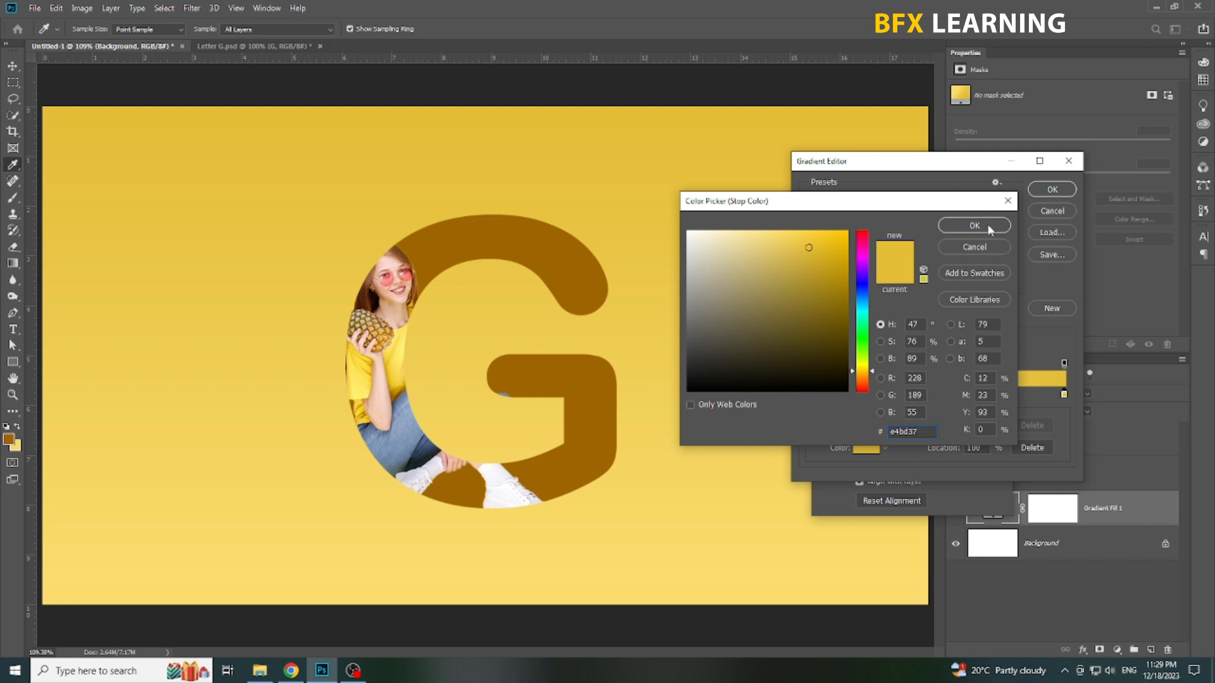
pyautogui.click(989, 227)
pyautogui.click(809, 395)
pyautogui.click(866, 447)
pyautogui.click(924, 431)
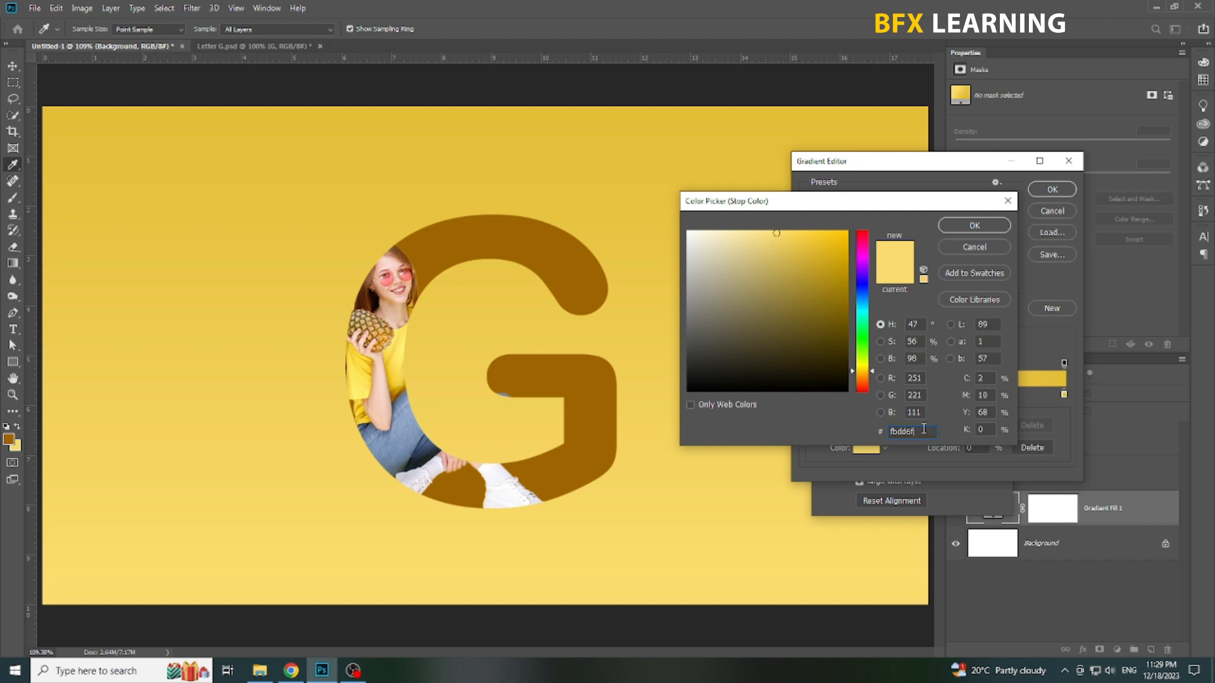
pyautogui.click(968, 227)
# Step: Accept the yellow gradient and set the gradient fill's style to Radial
pyautogui.click(1052, 189)
pyautogui.click(881, 403)
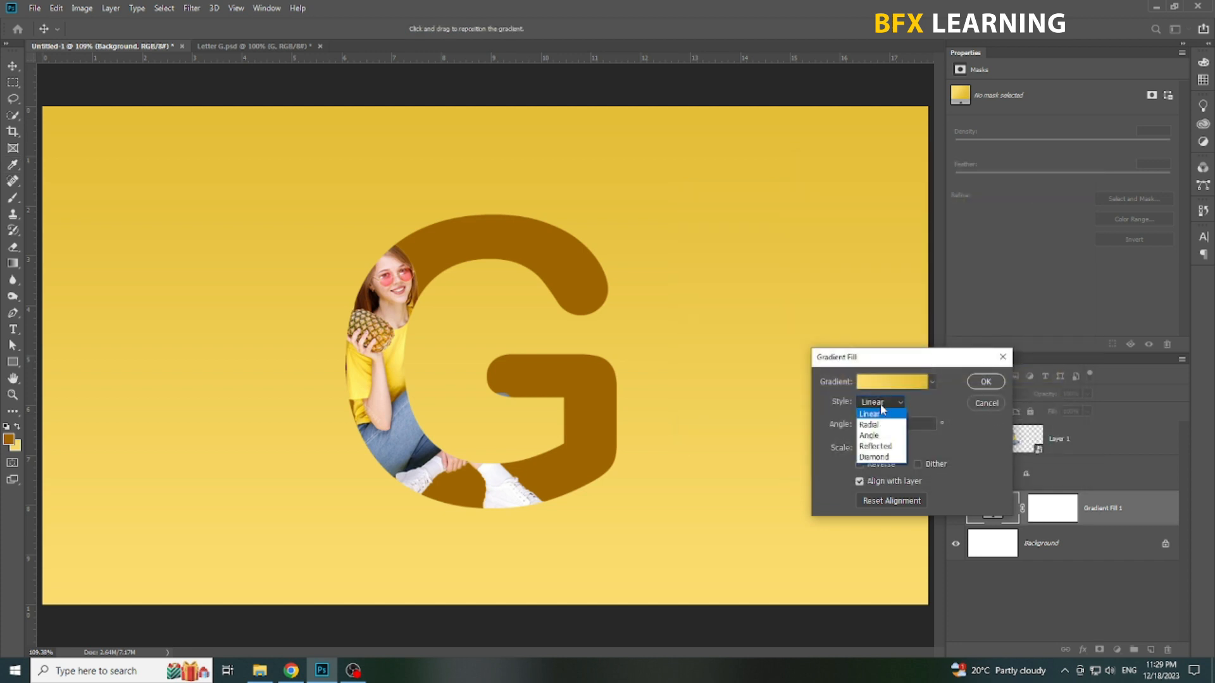
pyautogui.click(889, 425)
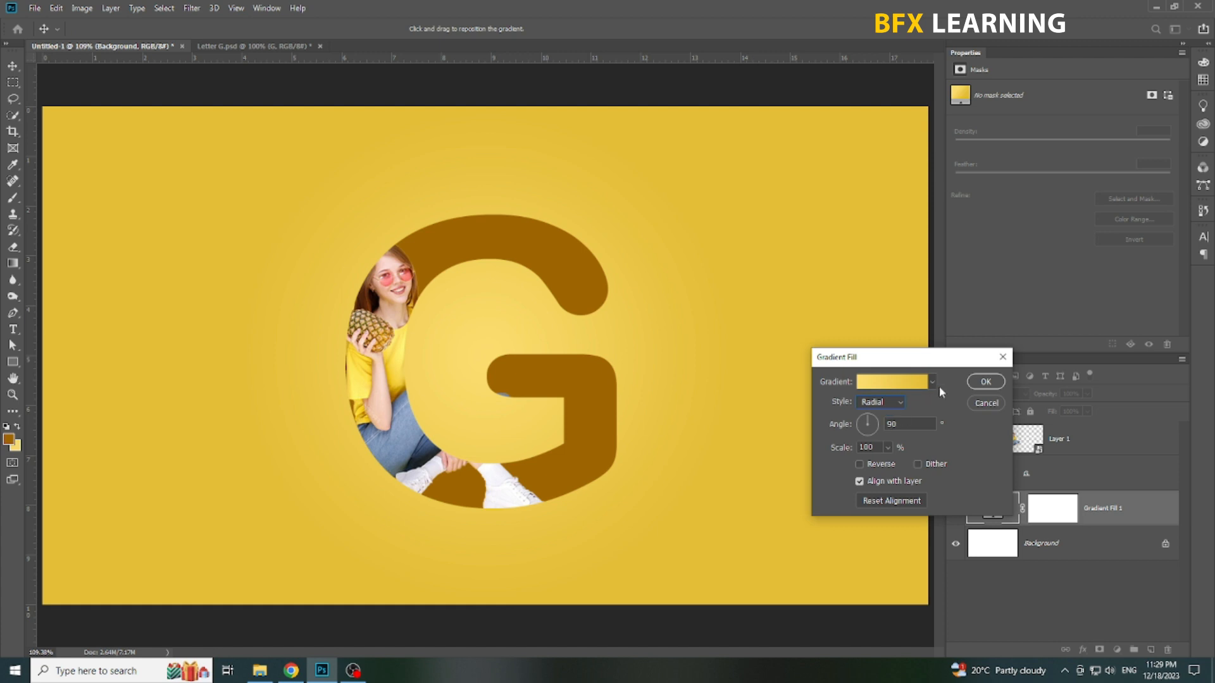
# Step: Confirm the radial gradient fill and duplicate the woman's Layer 1 within the same document
pyautogui.click(978, 378)
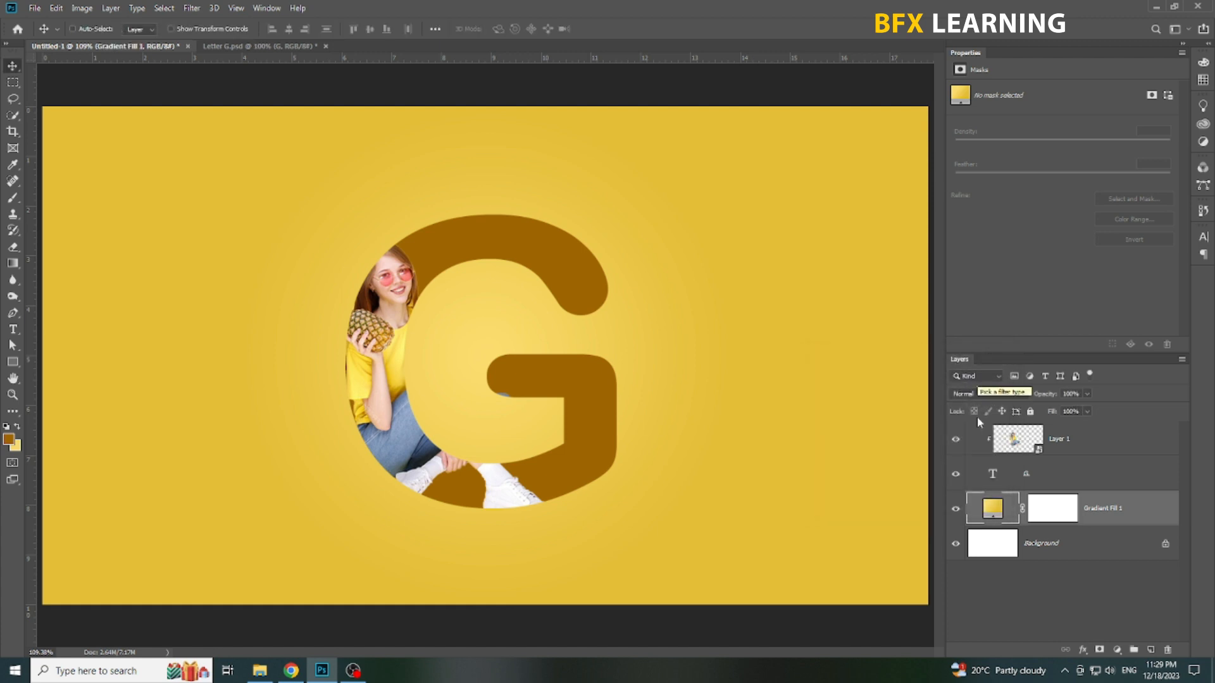
pyautogui.click(408, 300)
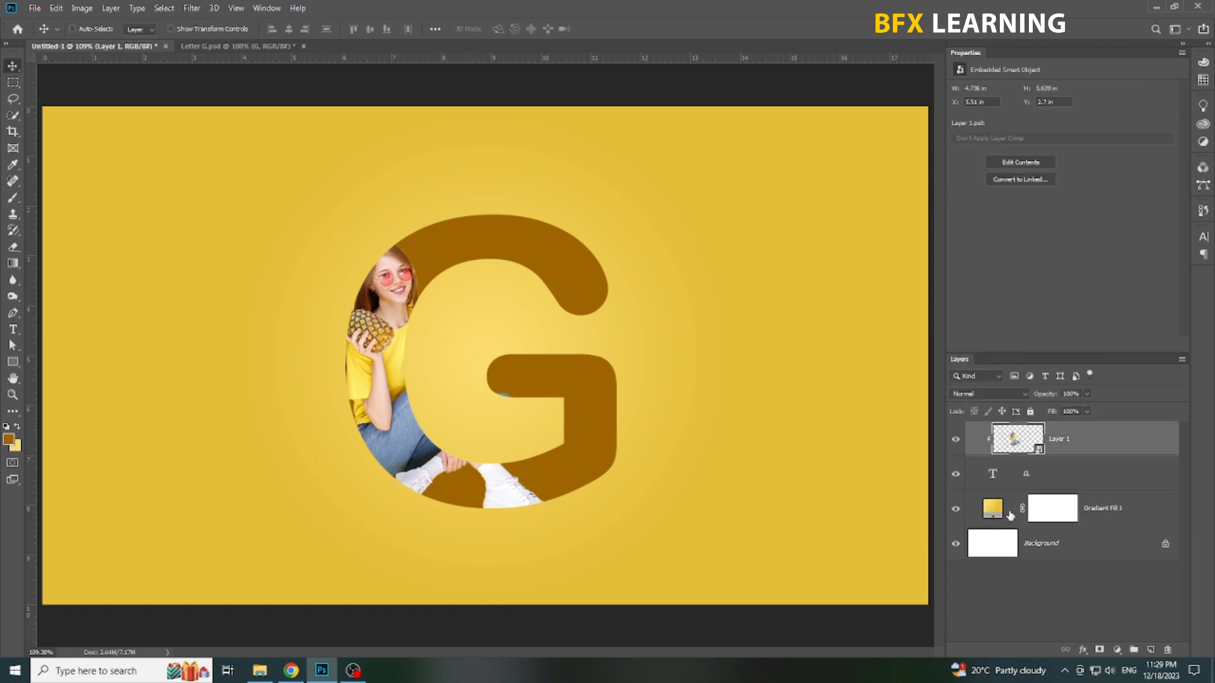
pyautogui.rightClick(1124, 450)
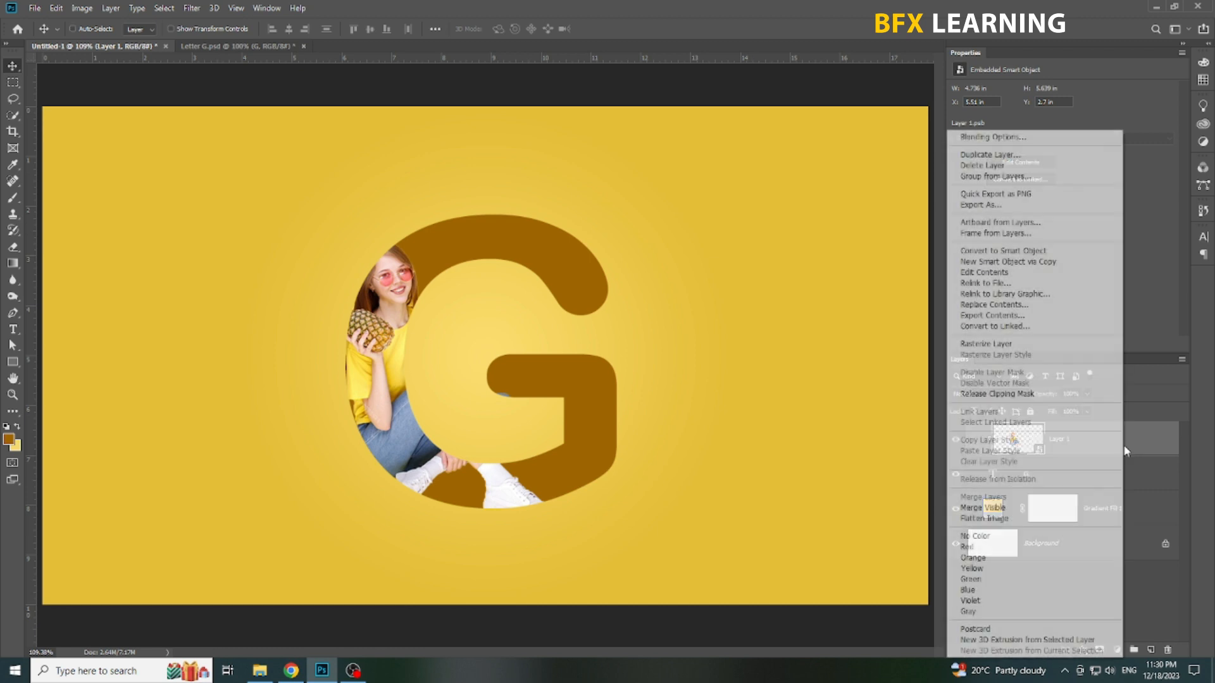
pyautogui.click(1003, 157)
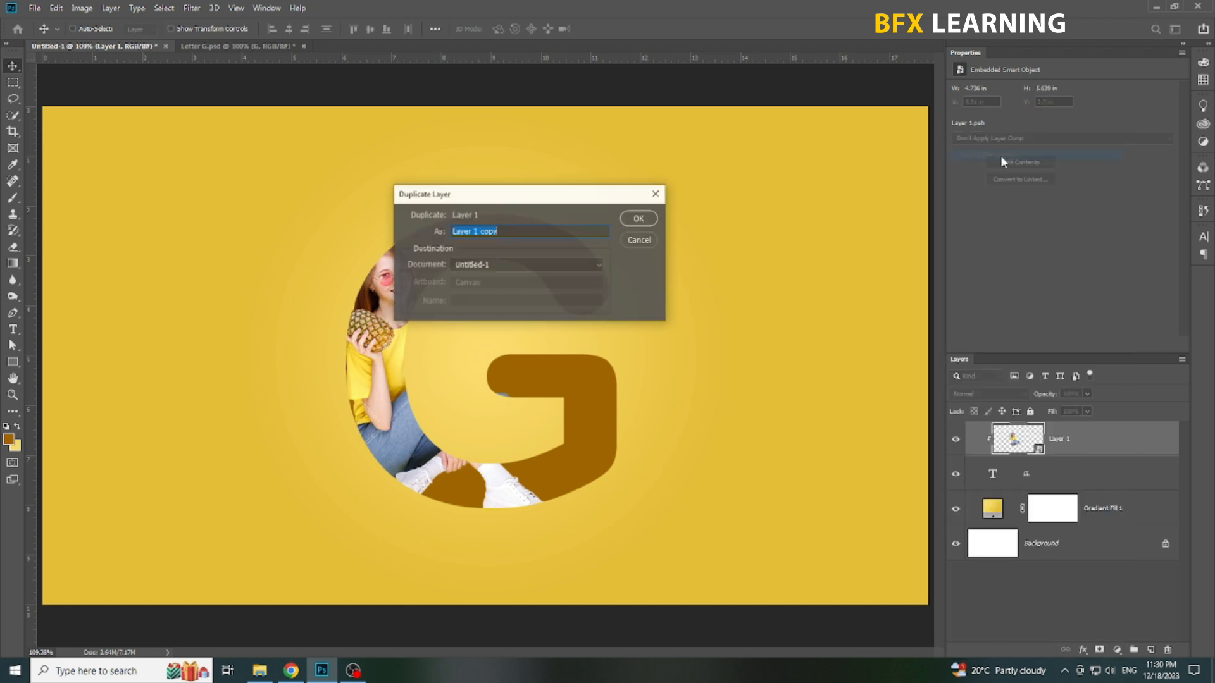
pyautogui.click(641, 218)
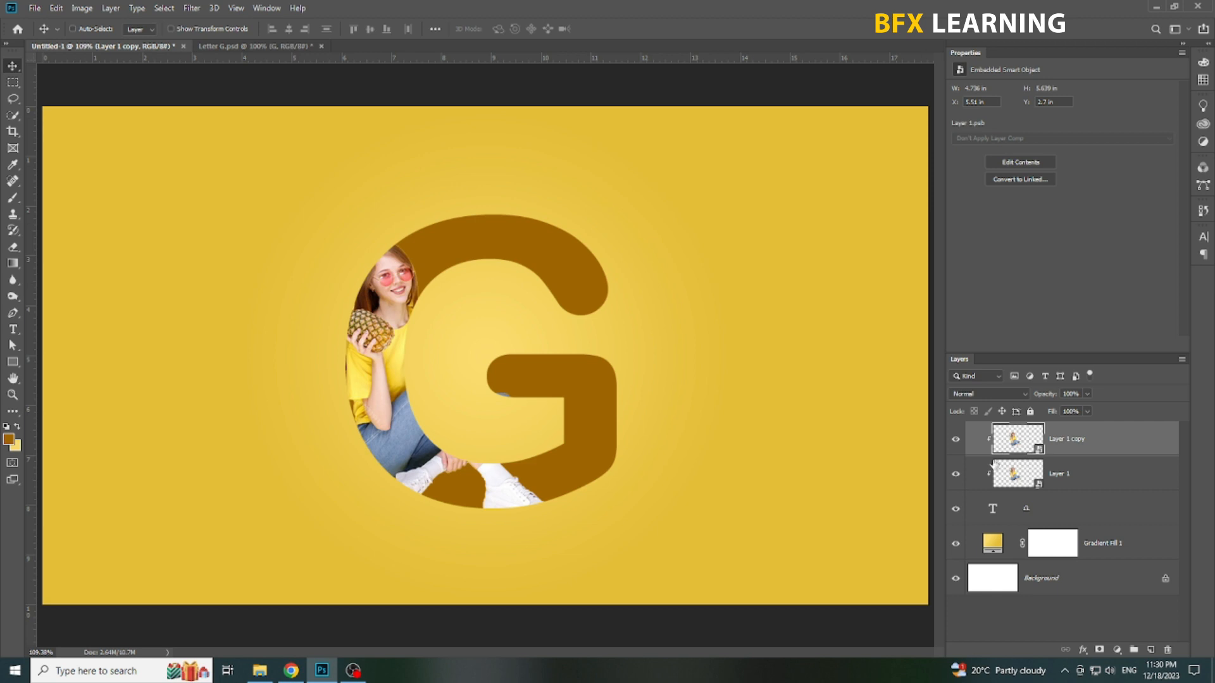
# Step: Release Layer 1 copy from its clipping mask and give it a layer mask in the shape of the letter G
pyautogui.rightClick(1098, 453)
pyautogui.click(987, 396)
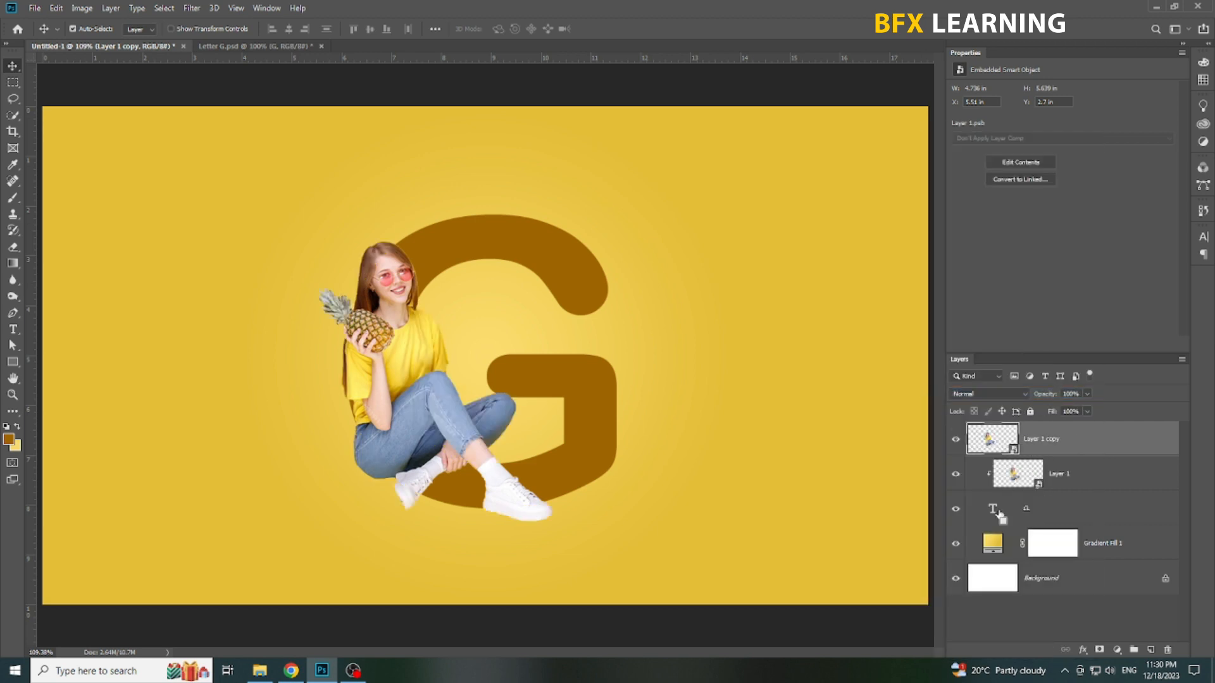
pyautogui.keyDown('ctrl'); pyautogui.click(995, 512); pyautogui.keyUp('ctrl')
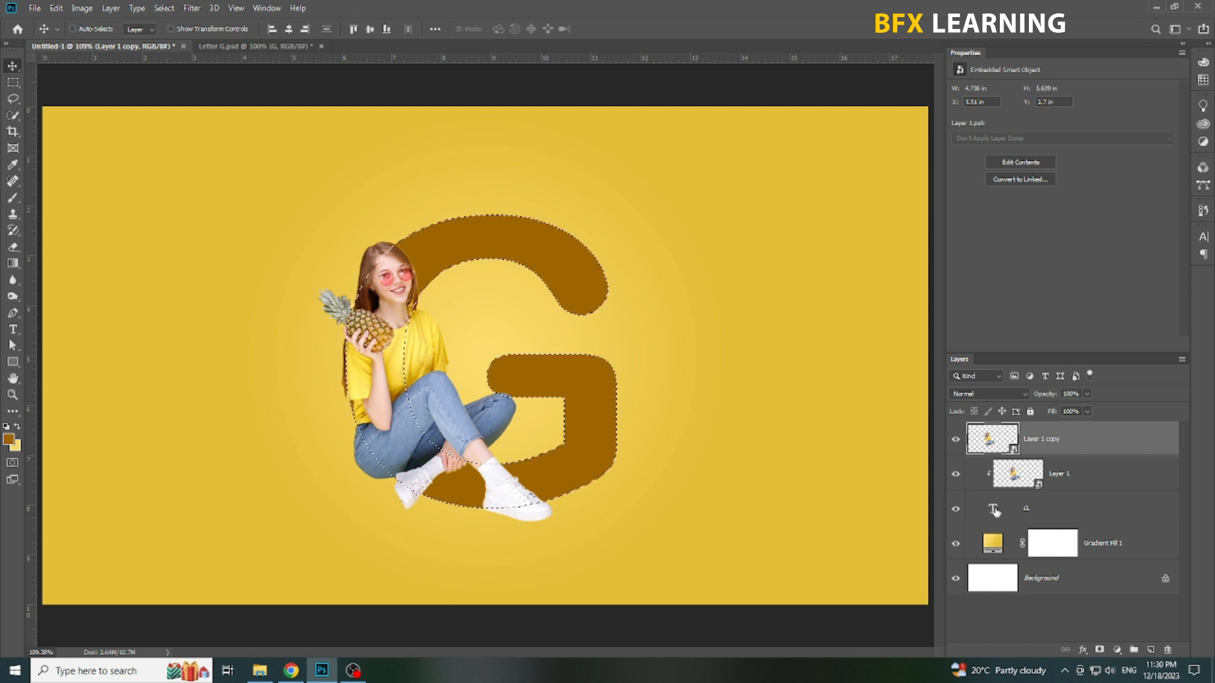
pyautogui.click(1100, 649)
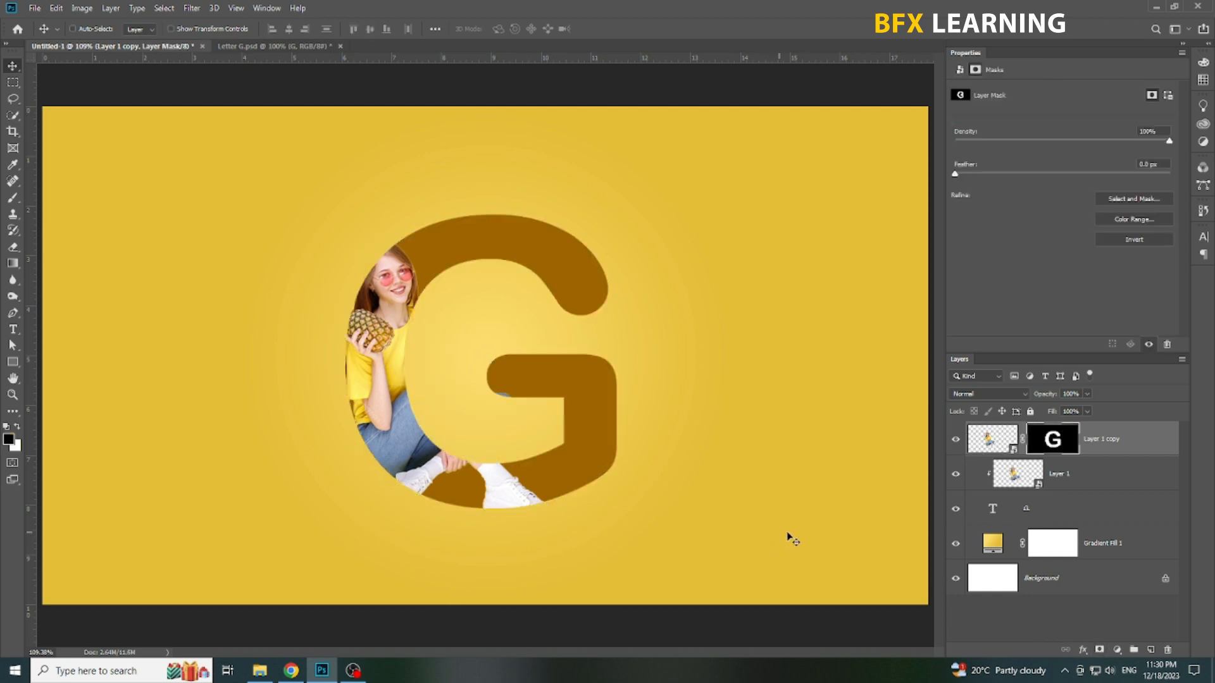
# Step: Set up a hard round brush of about 40 px with white as the foreground colour
pyautogui.click(13, 198)
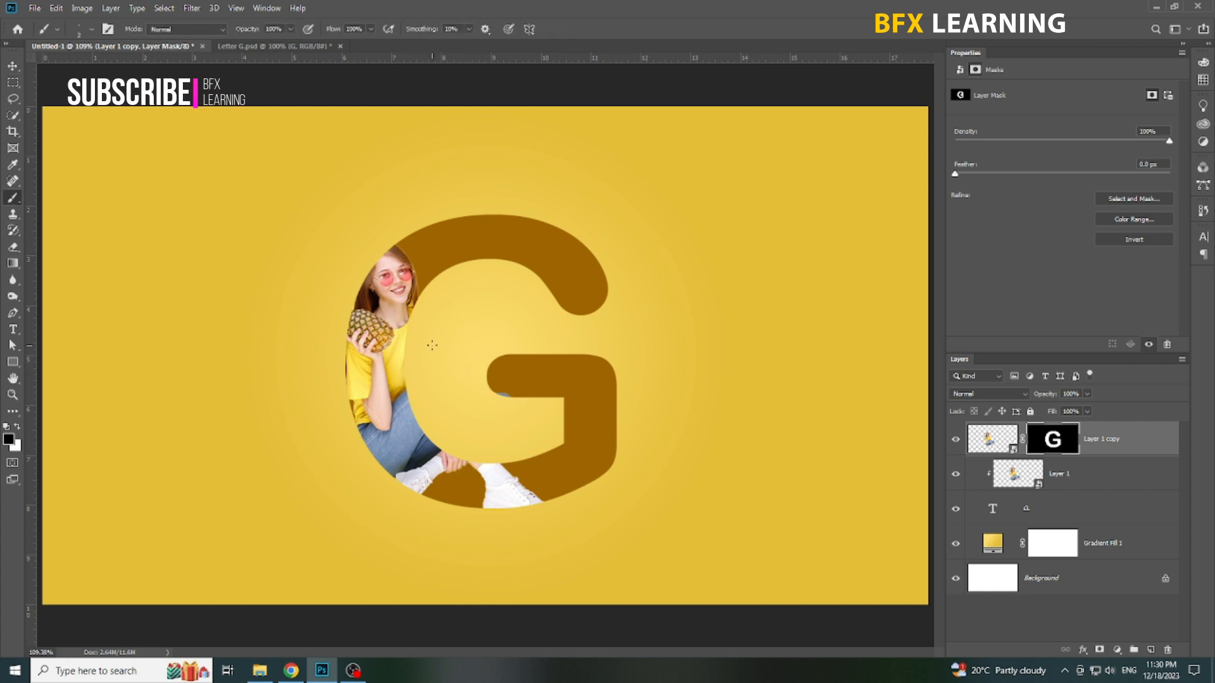
pyautogui.rightClick(446, 354)
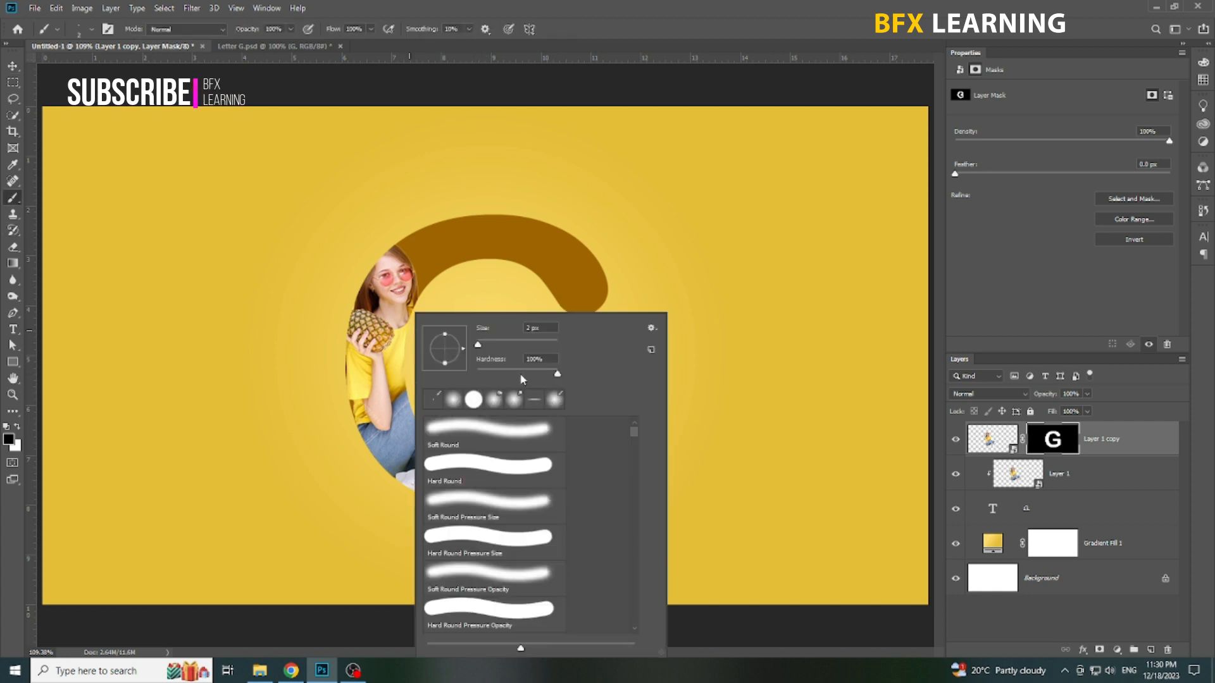
pyautogui.moveTo(480, 346); pyautogui.dragTo(486, 345)
pyautogui.click(717, 8)
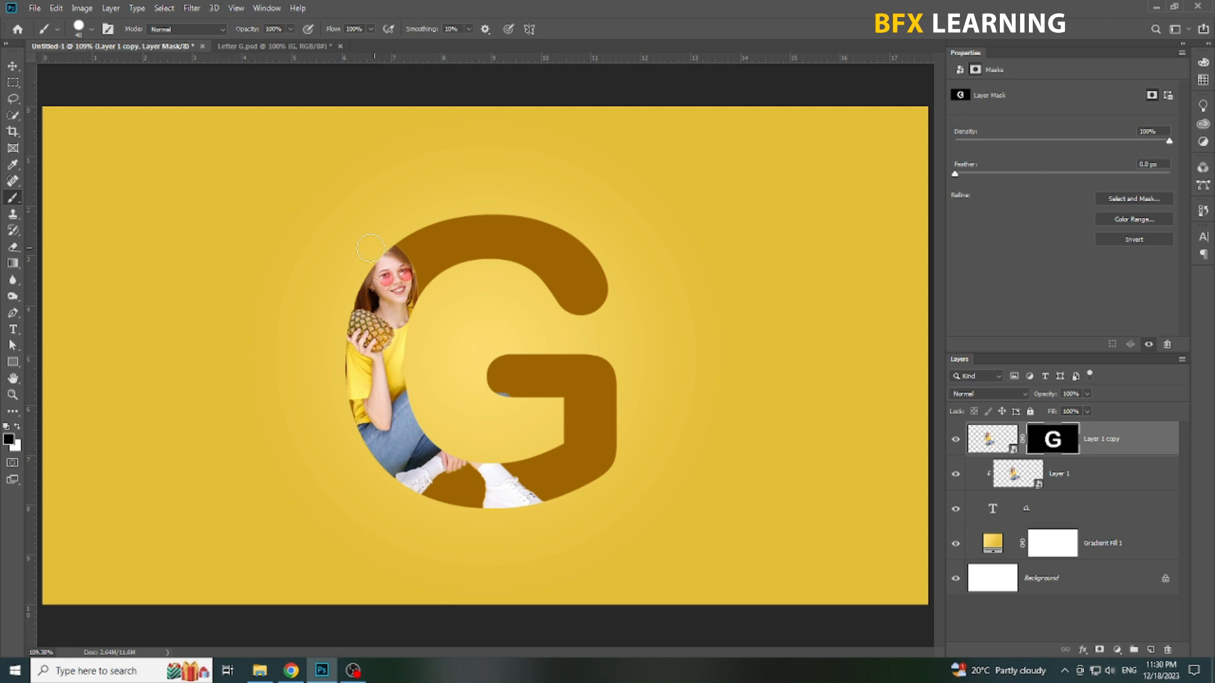
pyautogui.click(18, 429)
# Step: Paint white on Layer 1 copy's mask to reveal the woman's head, the pineapple and the front shoe outside the G, then compare with the mask off
pyautogui.moveTo(390, 255)
pyautogui.mouseDown()
pyautogui.moveTo(382, 243)
pyautogui.moveTo(369, 256)
pyautogui.moveTo(371, 331)
pyautogui.moveTo(341, 320)
pyautogui.moveTo(332, 296)
pyautogui.mouseUp()
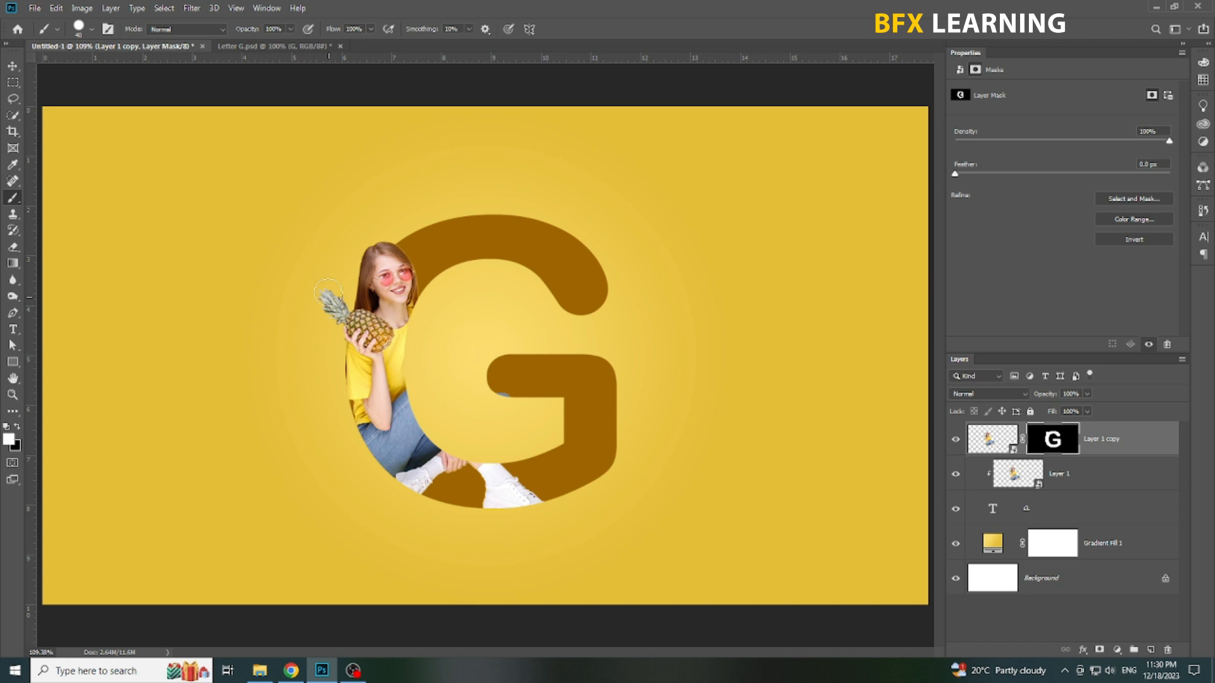
pyautogui.scroll(1, 317, 293)
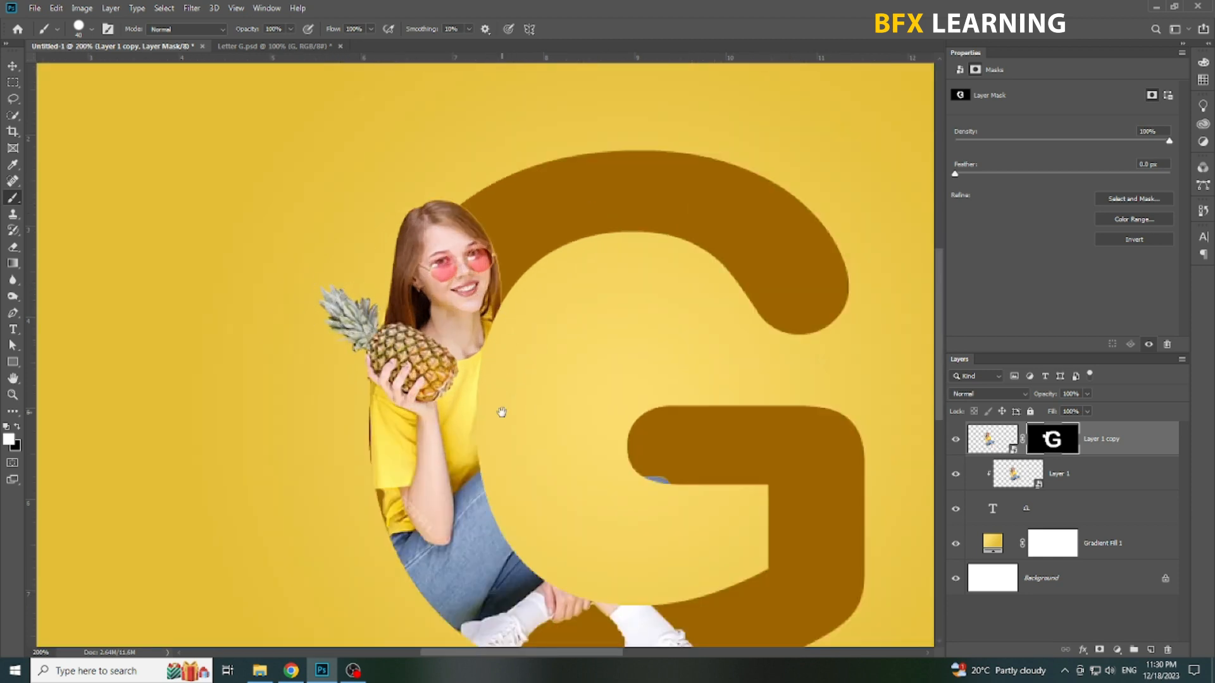
pyautogui.moveTo(504, 410); pyautogui.dragTo(443, 209)
pyautogui.moveTo(581, 489)
pyautogui.mouseDown()
pyautogui.moveTo(630, 489)
pyautogui.moveTo(587, 500)
pyautogui.moveTo(609, 504)
pyautogui.mouseUp()
pyautogui.hotkey('ctrl', '1')
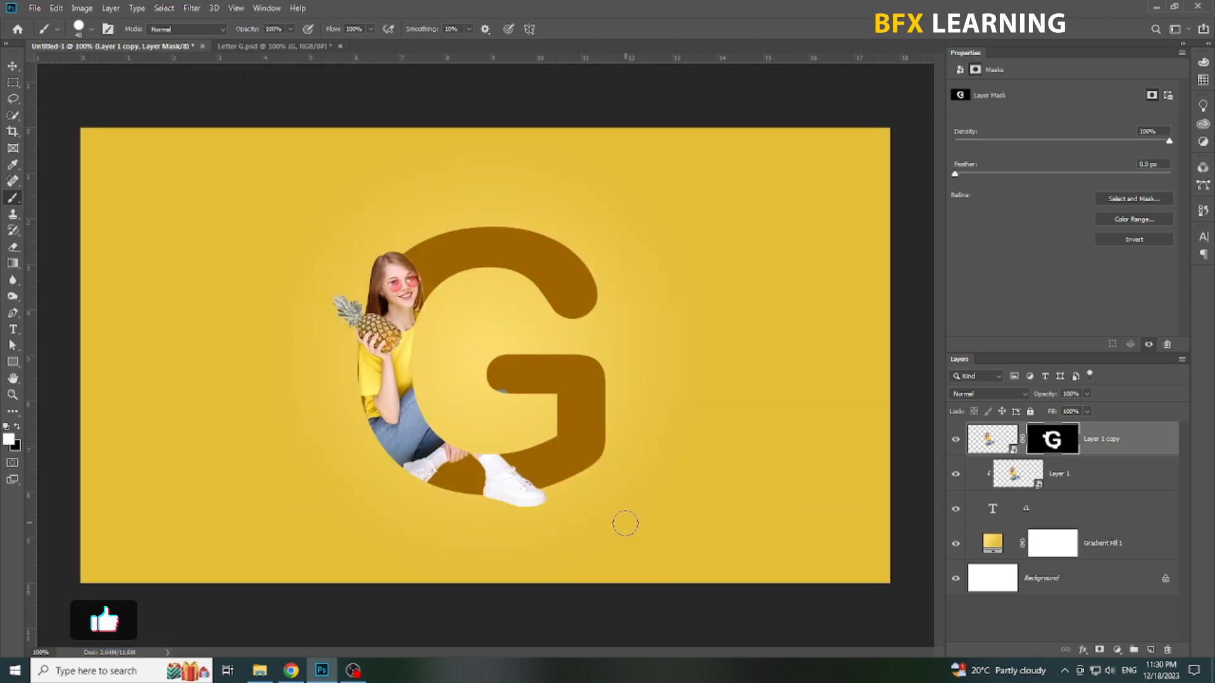
pyautogui.press('v')
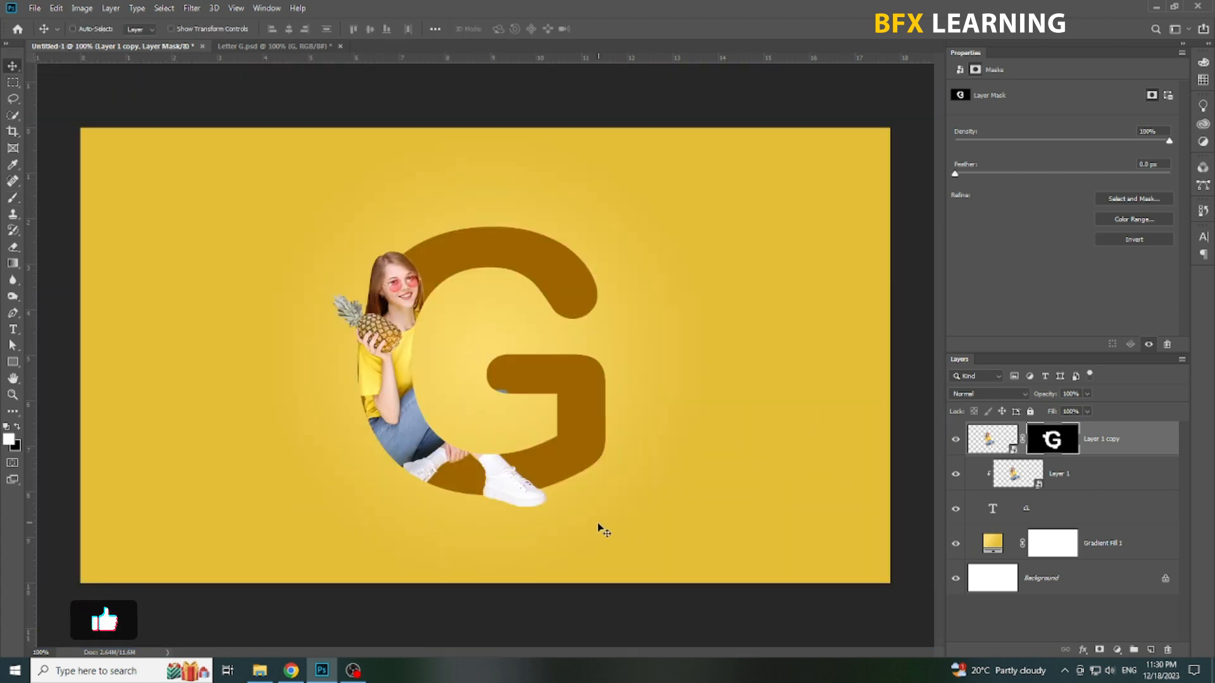
pyautogui.keyDown('shift'); pyautogui.click(1051, 444); pyautogui.keyUp('shift')
pyautogui.keyDown('shift'); pyautogui.click(1052, 443); pyautogui.keyUp('shift')
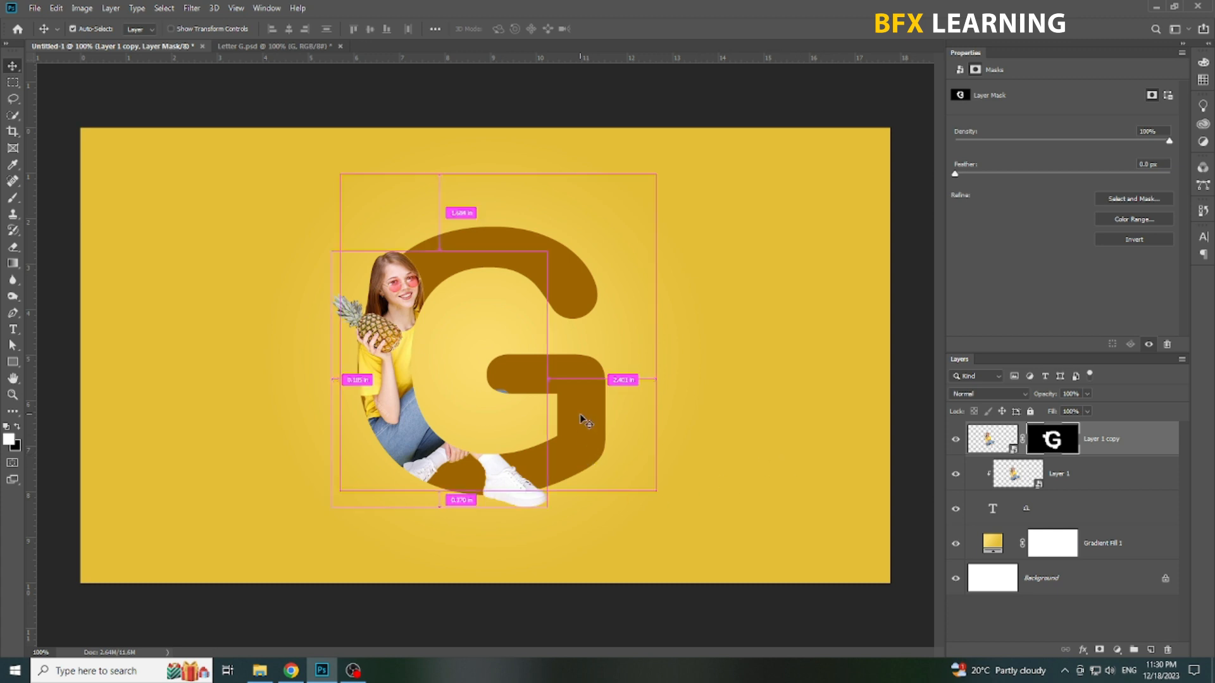
# Step: Add a white Stroke positioned outside to the letter G layer
pyautogui.click(998, 524)
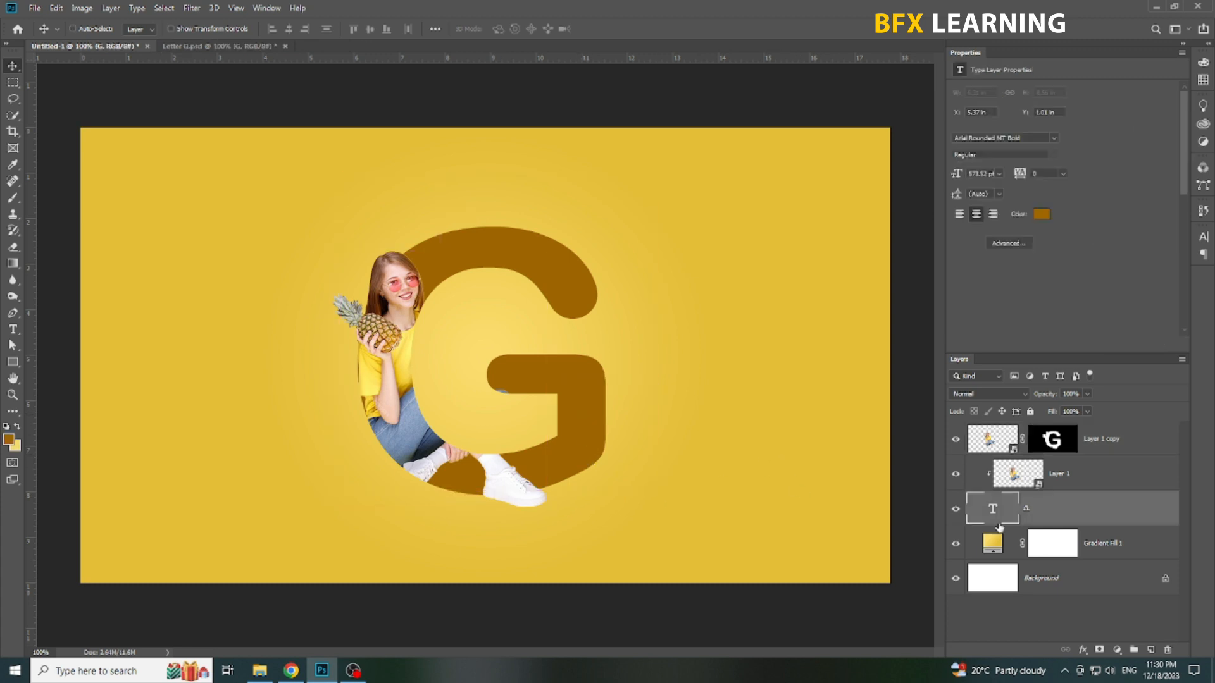
pyautogui.rightClick(1102, 512)
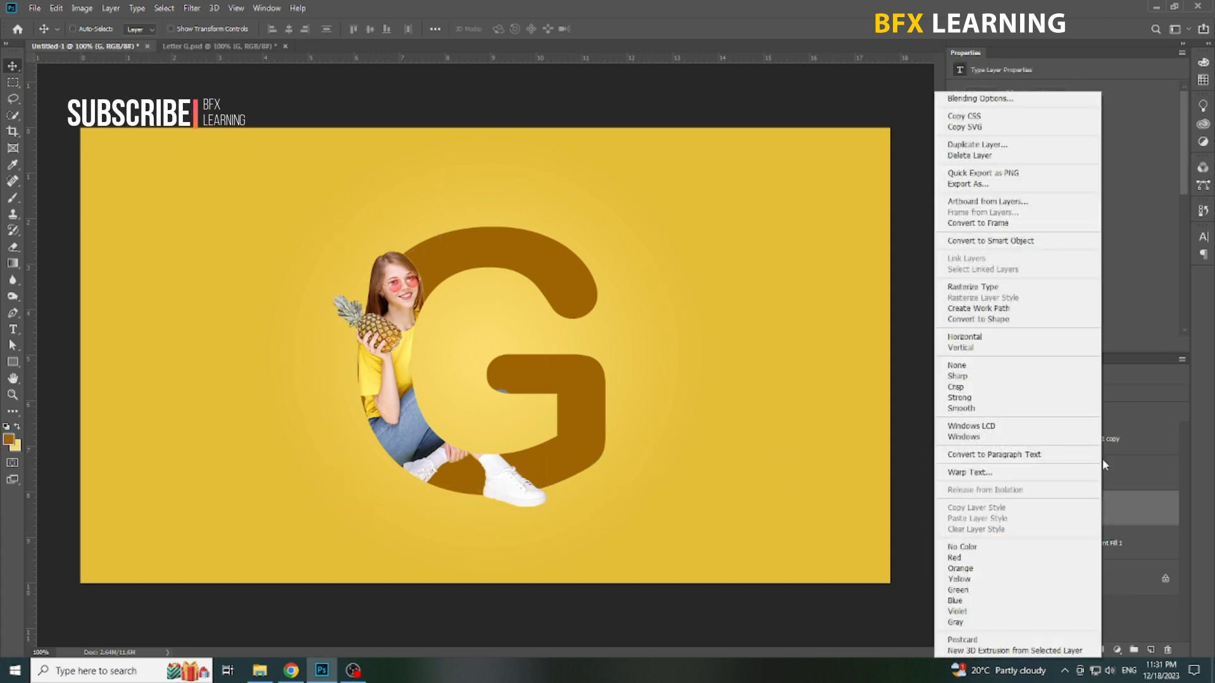
pyautogui.click(976, 98)
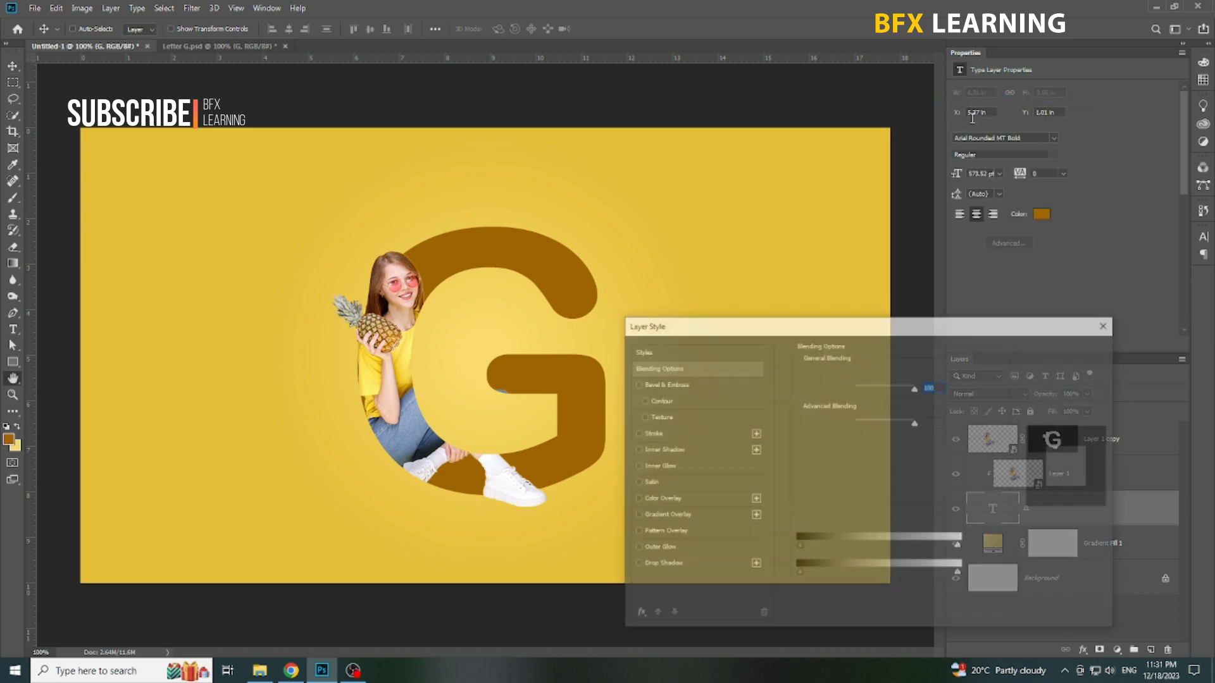
pyautogui.click(666, 434)
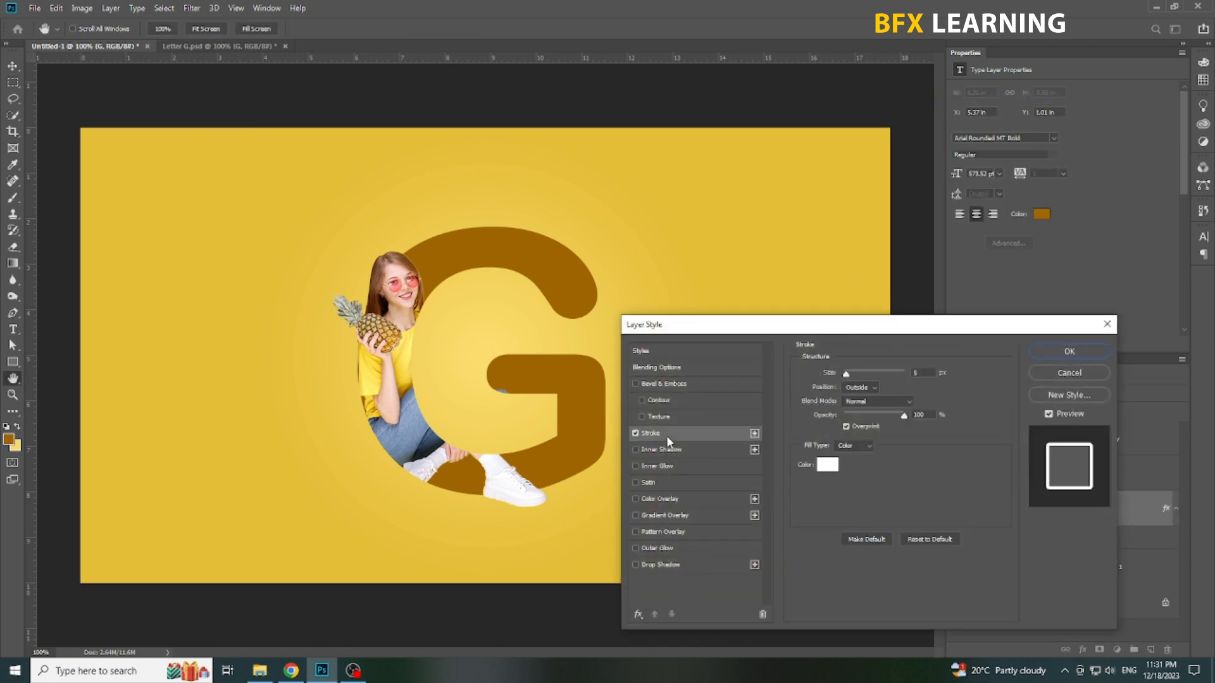
pyautogui.click(923, 373)
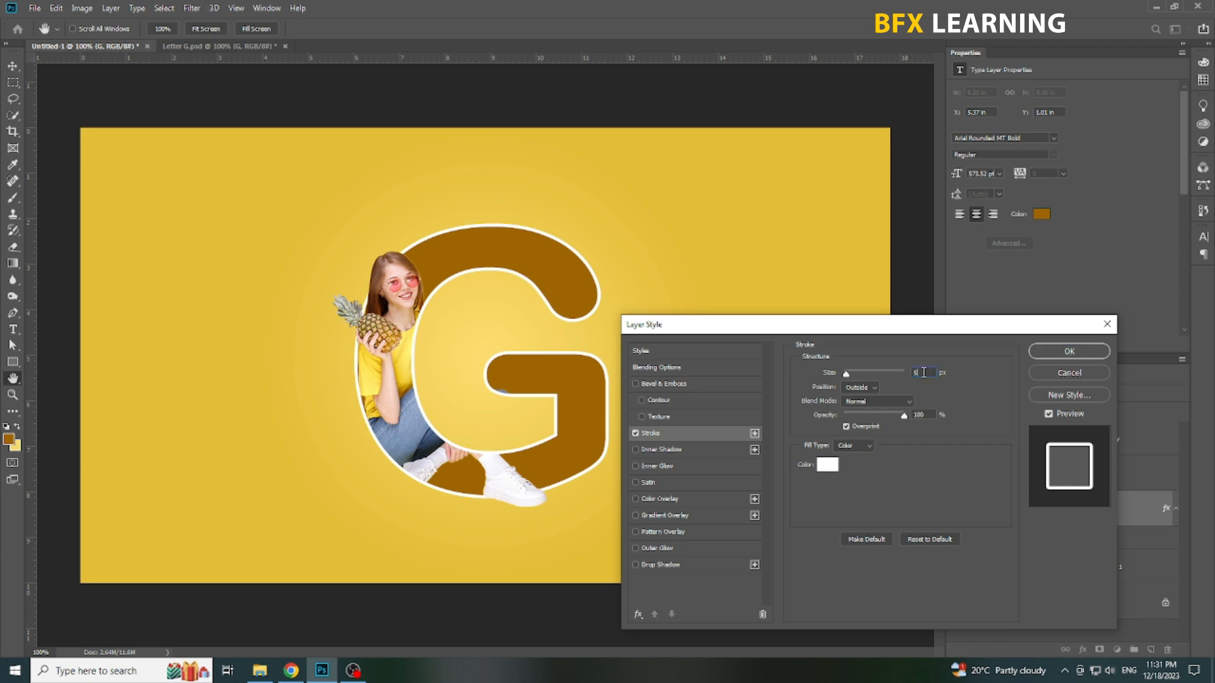
# Step: Add a black Drop Shadow to the letter G with 1 px distance and stronger opacity, and apply the layer style
pyautogui.click(676, 565)
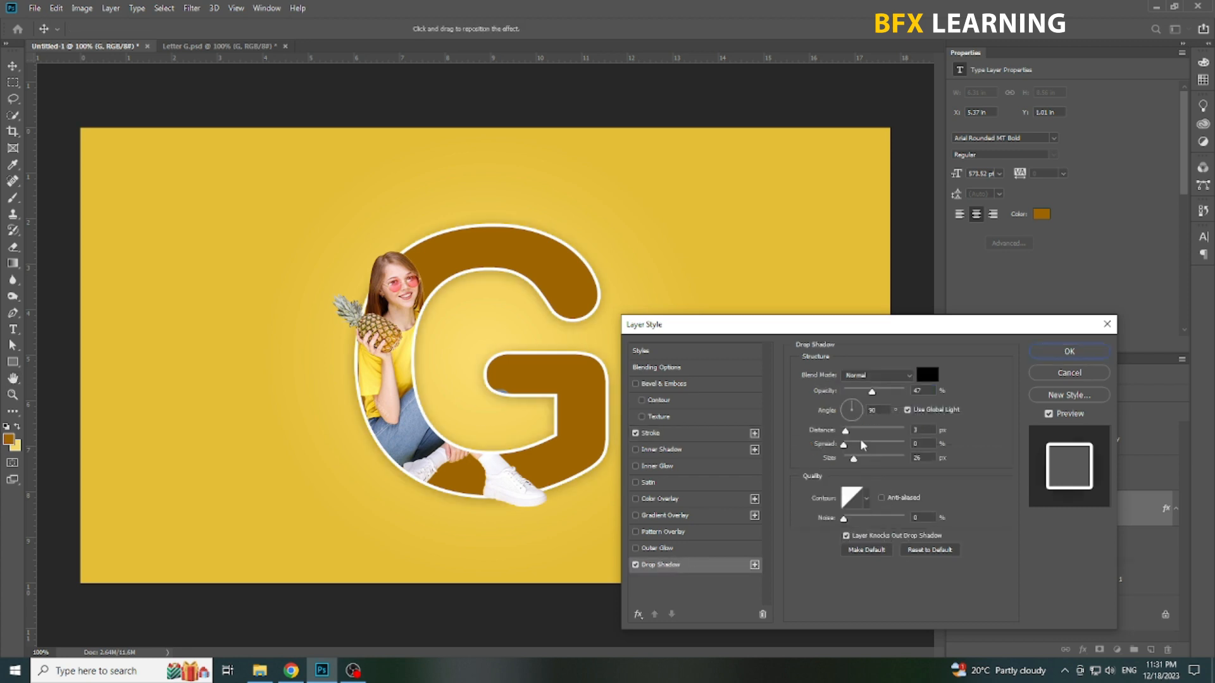
pyautogui.moveTo(846, 431); pyautogui.dragTo(843, 438)
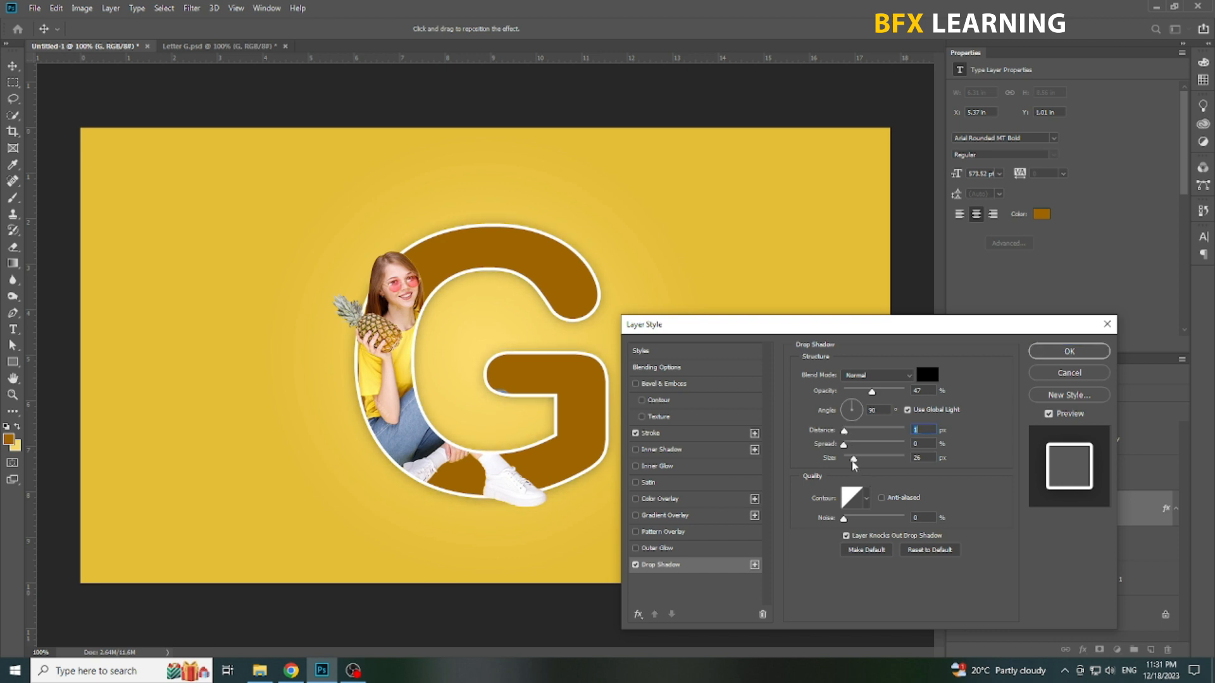
pyautogui.moveTo(871, 392); pyautogui.dragTo(904, 399)
pyautogui.press('Return')
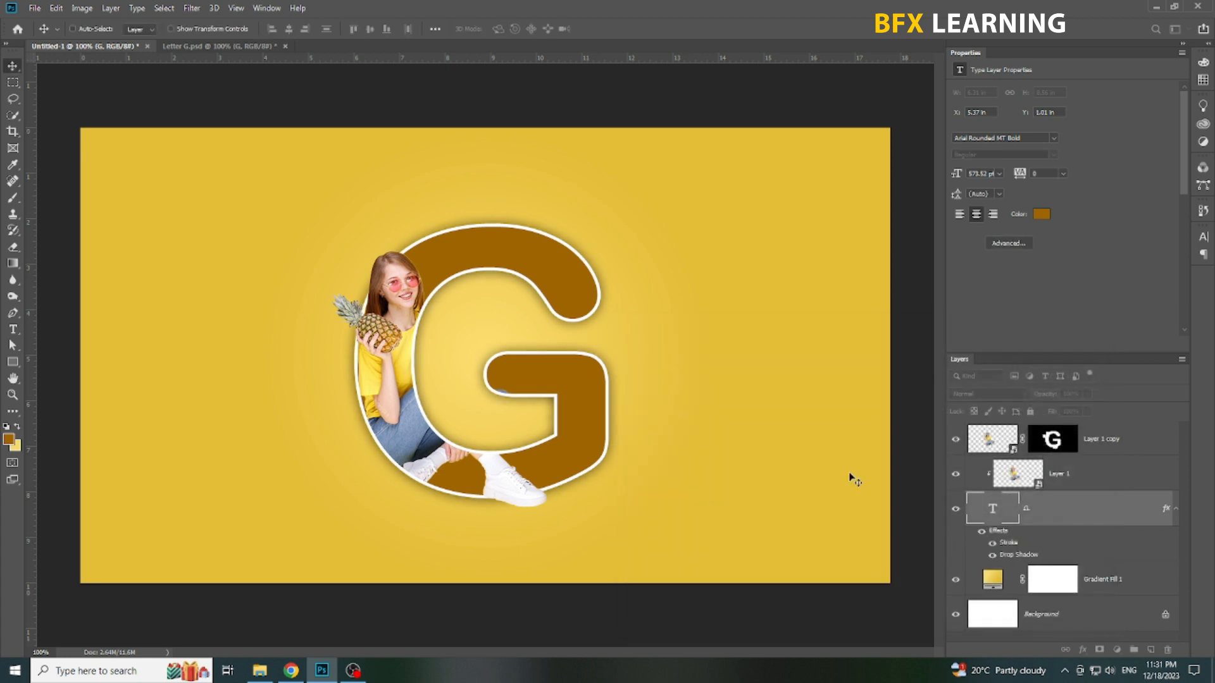
# Step: Add a new layer above Layer 1 copy and enter the text "Letter" beside the woman on the yellow background
pyautogui.click(1122, 442)
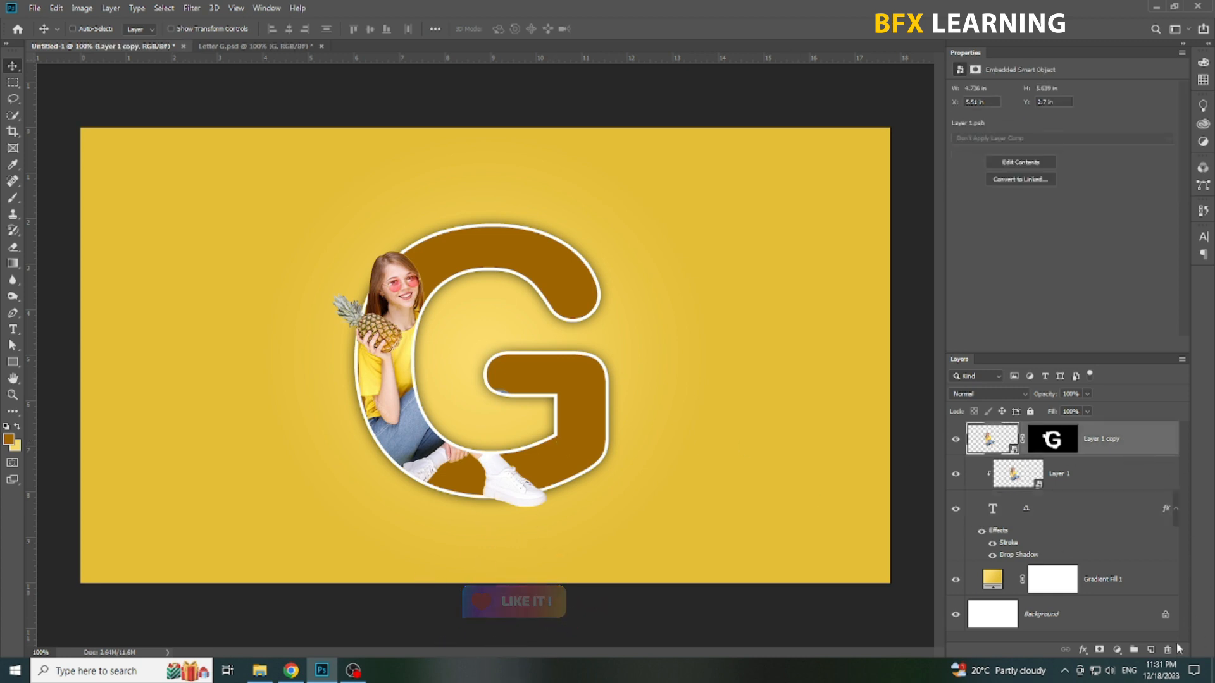
pyautogui.click(1151, 650)
pyautogui.click(12, 329)
pyautogui.click(360, 183)
pyautogui.press('Escape')
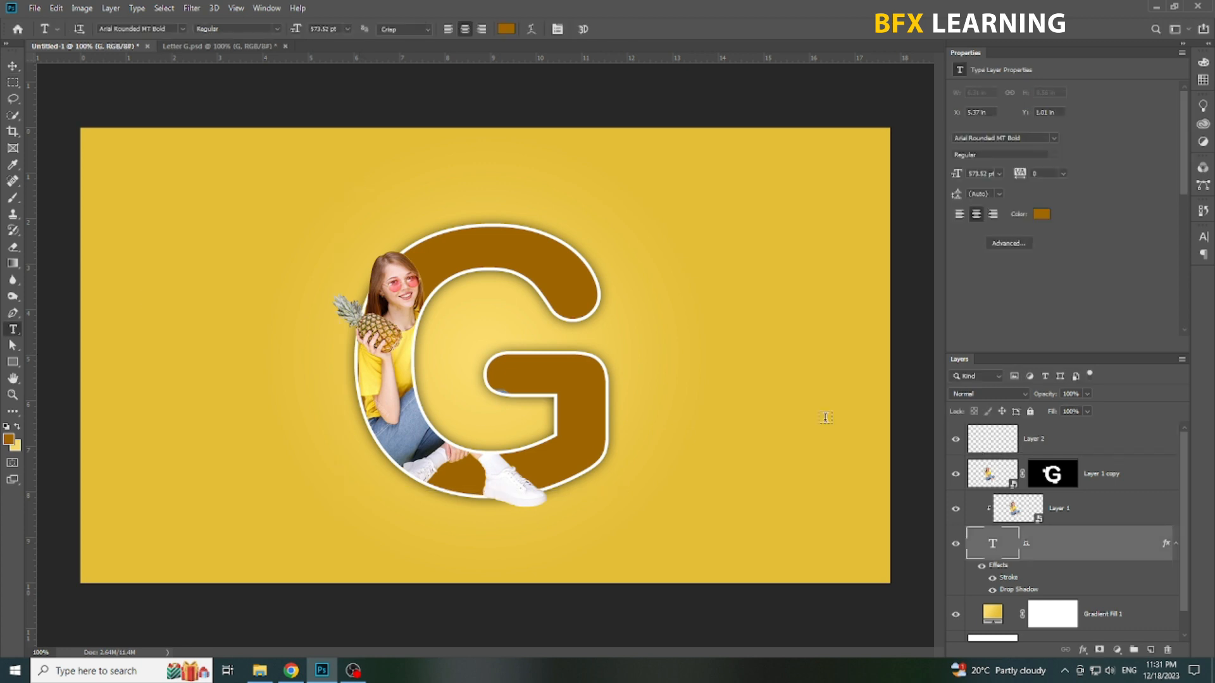
pyautogui.click(162, 444)
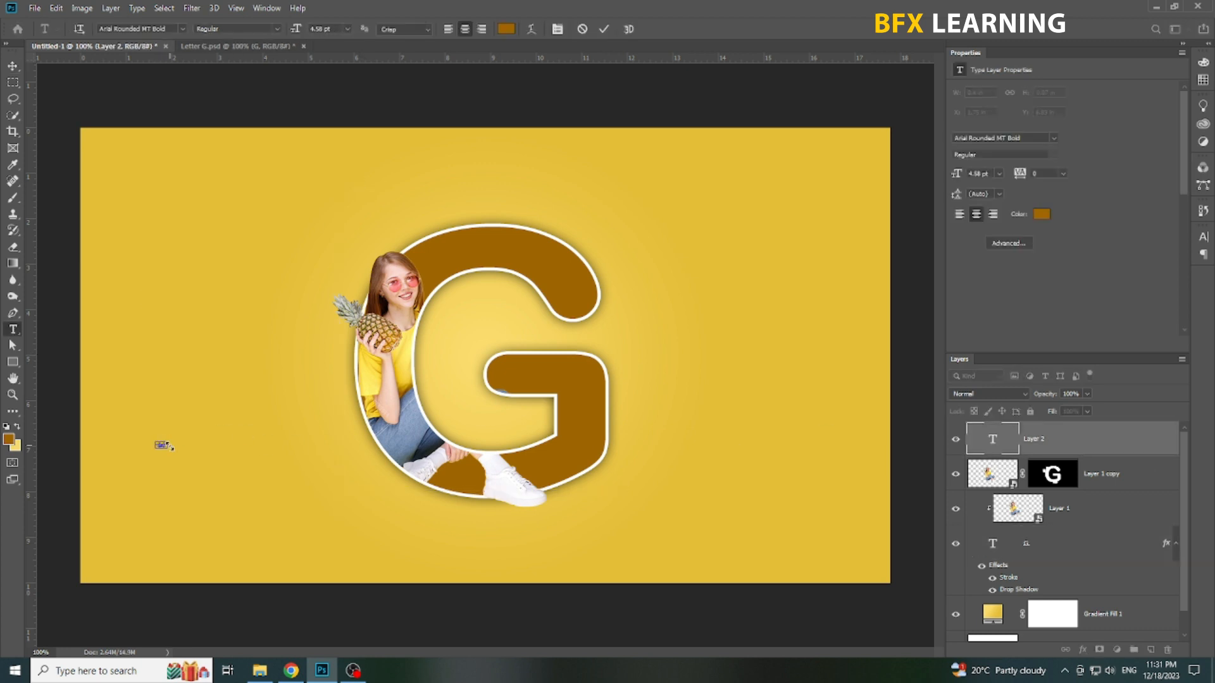
# Step: Colour the "Letter" text black (000000) and scale it up to about 79 pt
pyautogui.moveTo(740, 356); pyautogui.dragTo(675, 394)
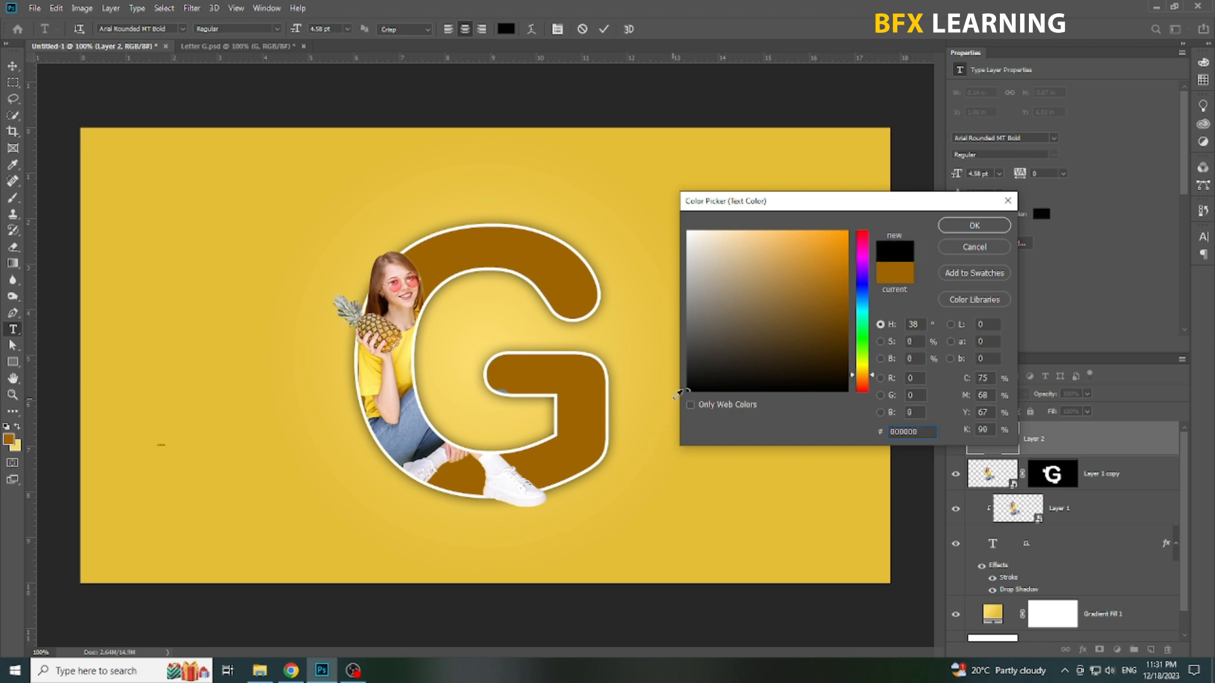
pyautogui.press('Return')
pyautogui.hotkey('ctrl', 'Return')
pyautogui.hotkey('ctrl', 't')
pyautogui.moveTo(166, 446); pyautogui.dragTo(317, 536)
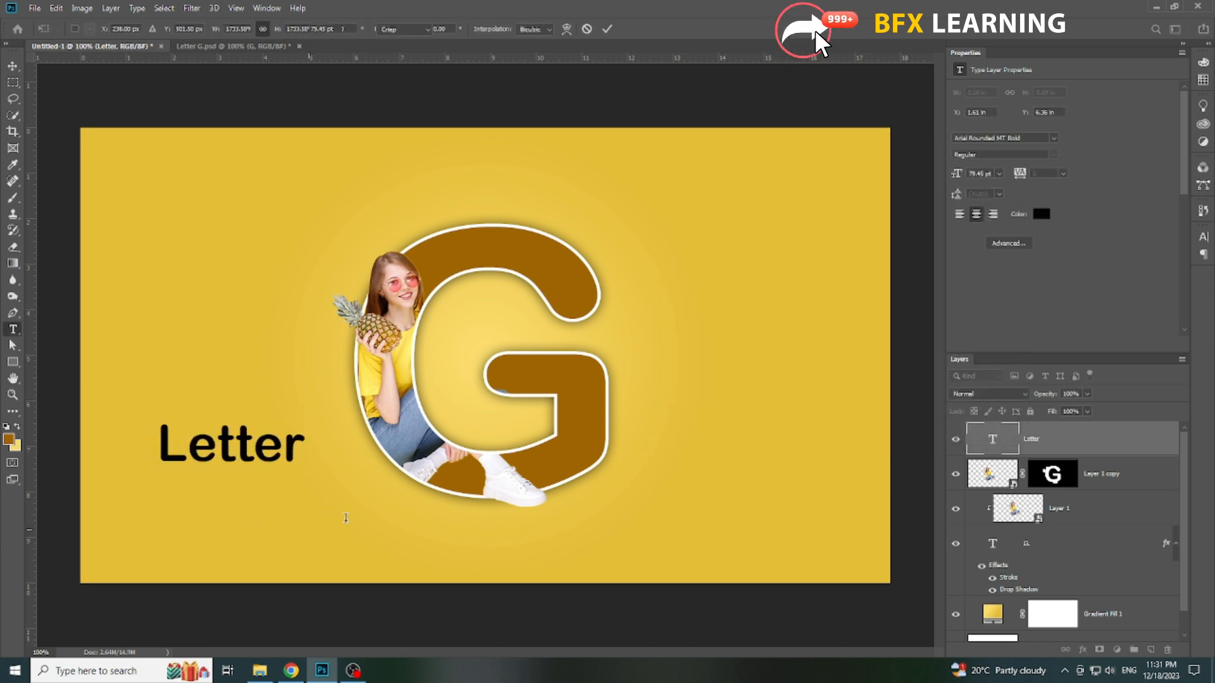
pyautogui.press('Return')
# Step: Change the font of the "Letter" text to Montserrat Regular
pyautogui.doubleClick(271, 448)
pyautogui.click(143, 29)
pyautogui.write('mont')
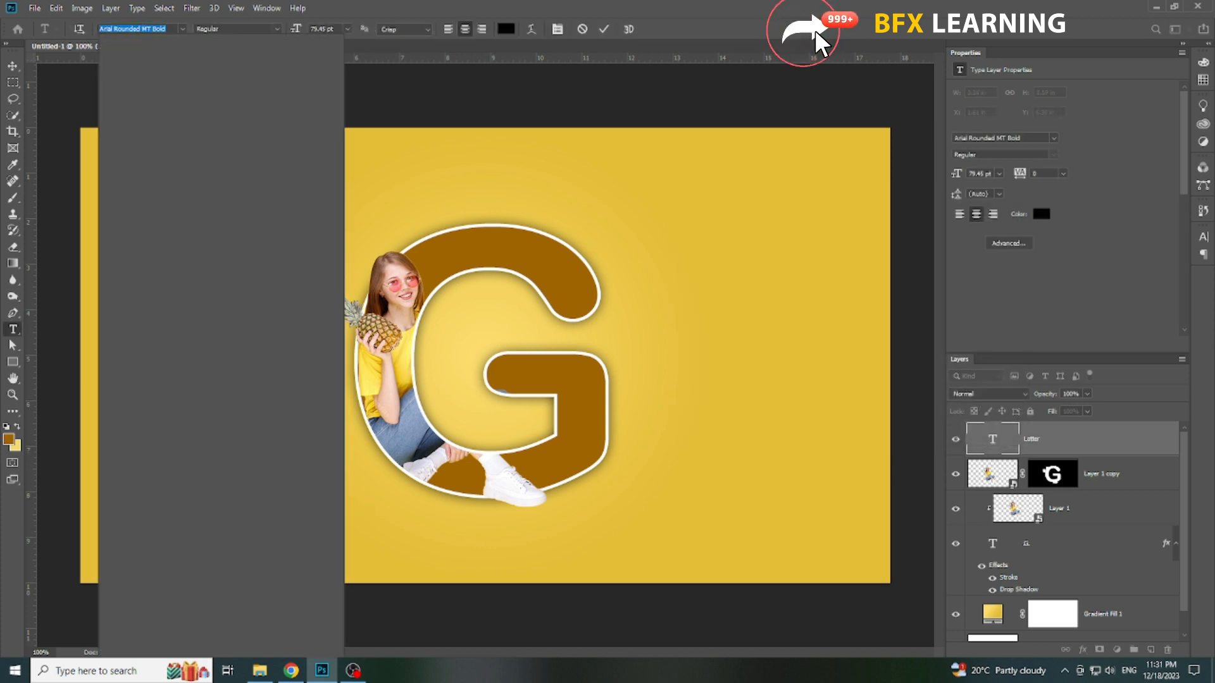
pyautogui.press('Down')
pyautogui.press('Down')
pyautogui.press('Down')
pyautogui.press('Down')
pyautogui.press('Down')
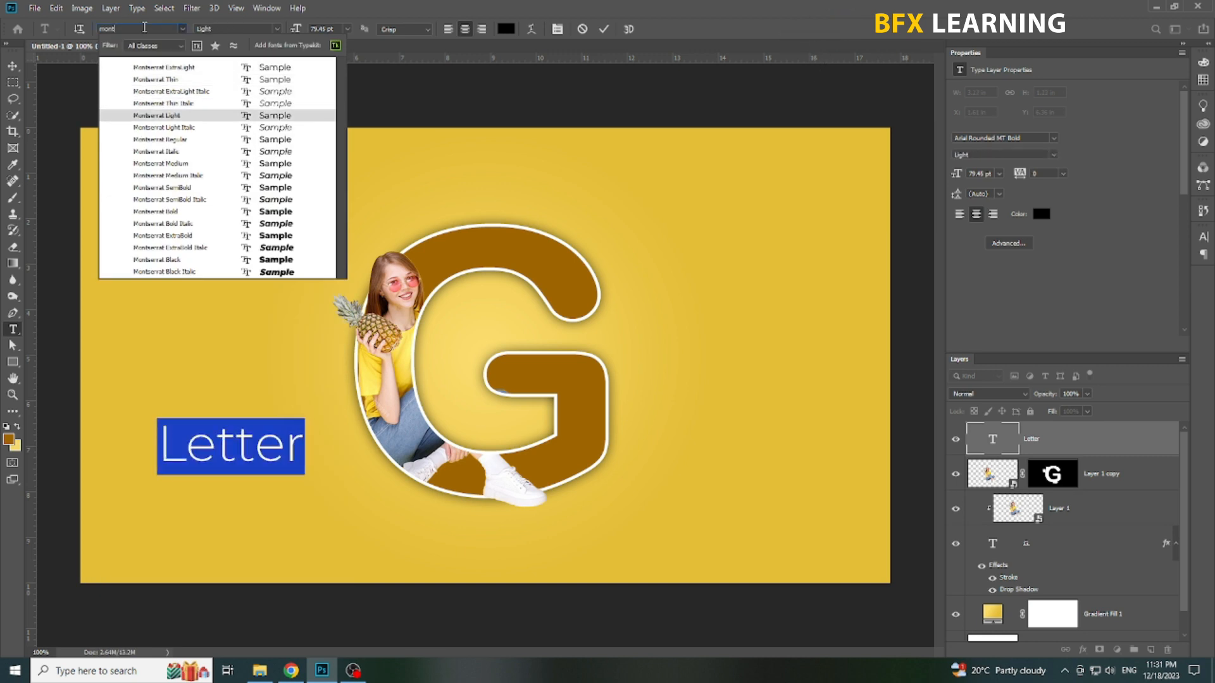
pyautogui.press('Down')
pyautogui.press('Down')
pyautogui.press('Return')
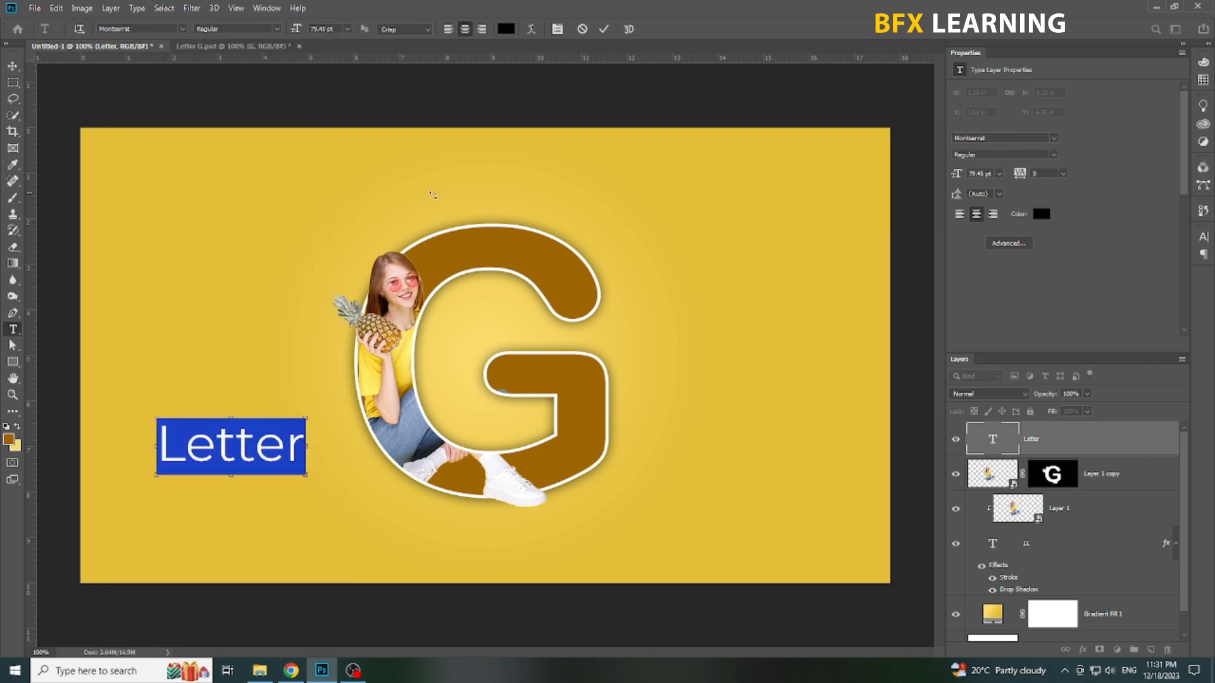
# Step: Set the "Letter" text to All Caps with a tracking of 100
pyautogui.click(1203, 237)
pyautogui.click(1101, 318)
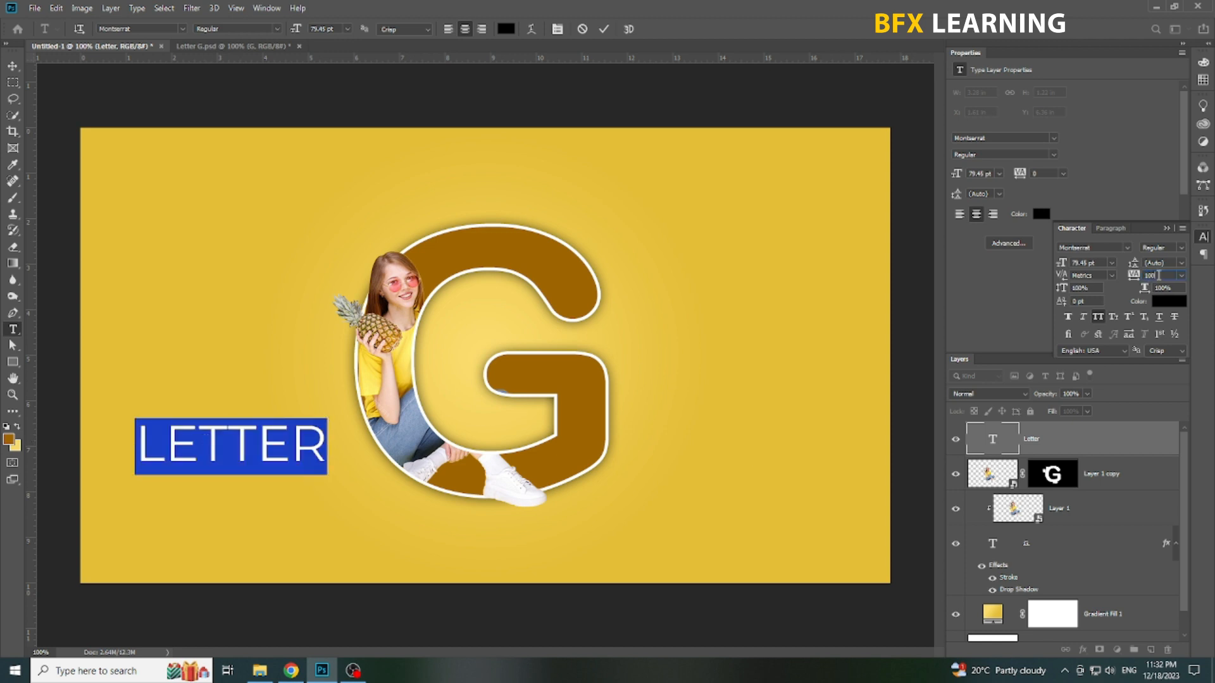
pyautogui.press('Return')
# Step: Scale the LETTER text down to about 28 pt and place it centred above the G
pyautogui.click(12, 66)
pyautogui.hotkey('ctrl', 't')
pyautogui.moveTo(346, 476); pyautogui.dragTo(529, 179)
pyautogui.press('Return')
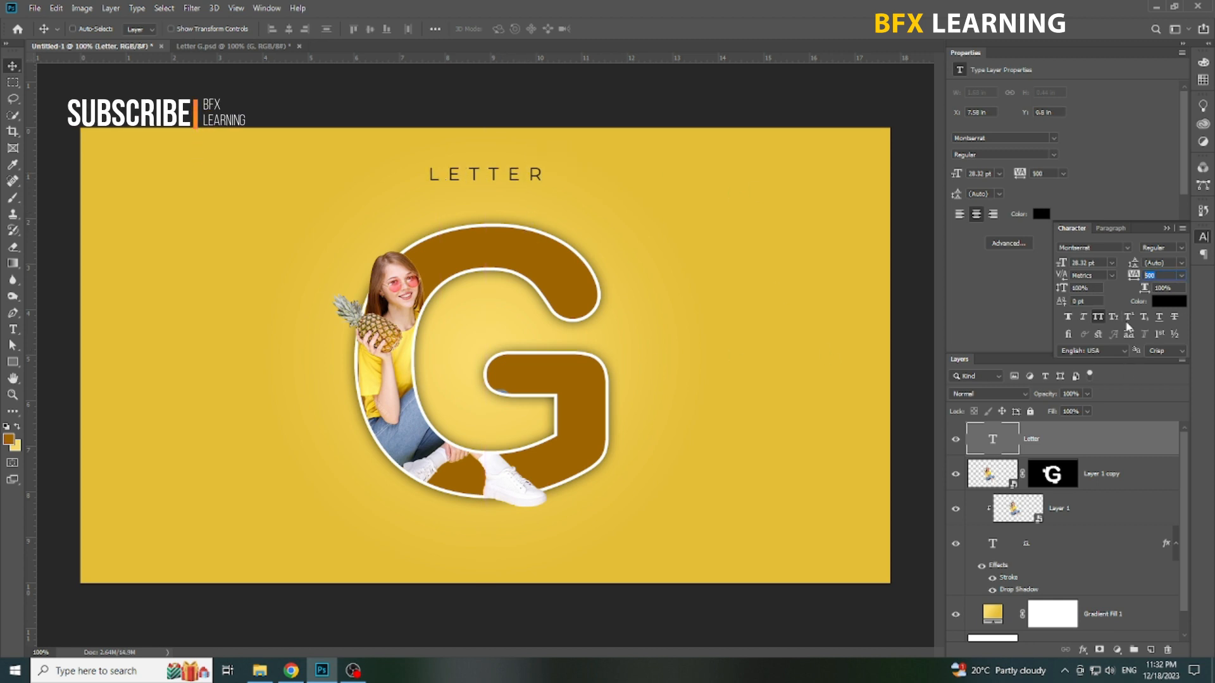
# Step: Place a copy of the LETTER caption centred just below the G and change its text to PORTRAIT
pyautogui.moveTo(515, 184); pyautogui.dragTo(525, 567)
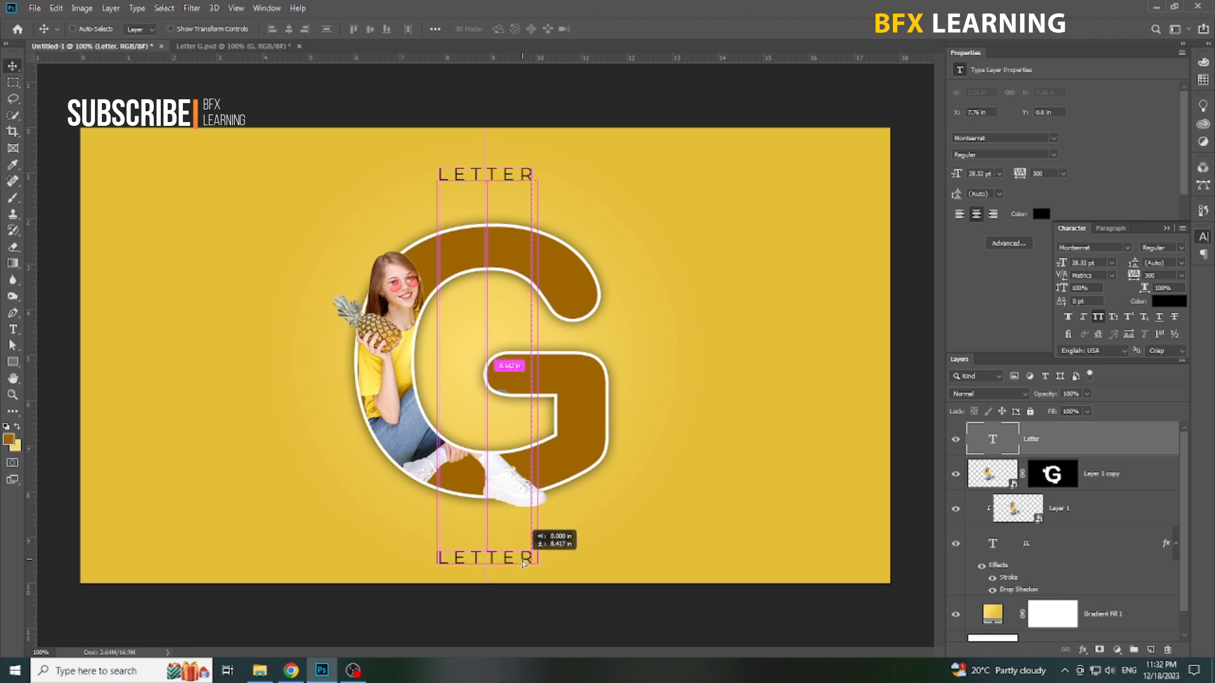
pyautogui.doubleClick(497, 560)
pyautogui.hotkey('ctrl', 'a')
pyautogui.write('PORT')
pyautogui.hotkey('ctrl', 'a')
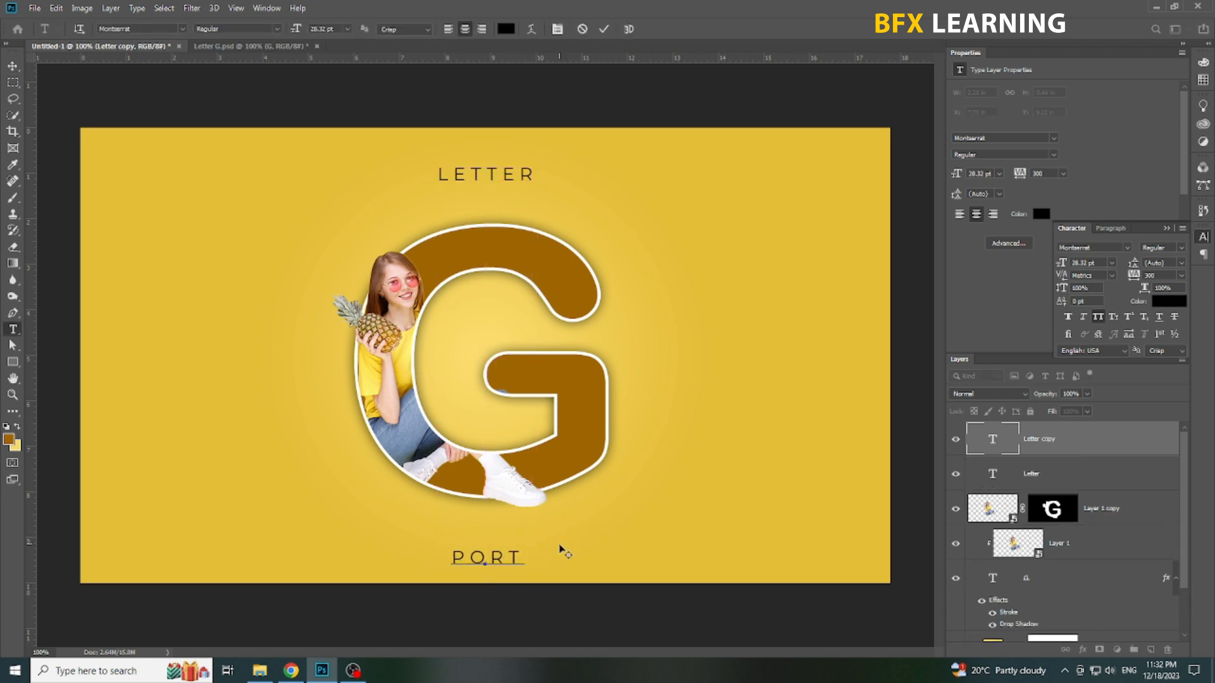
pyautogui.write('PORTRAIT')
pyautogui.click(626, 531)
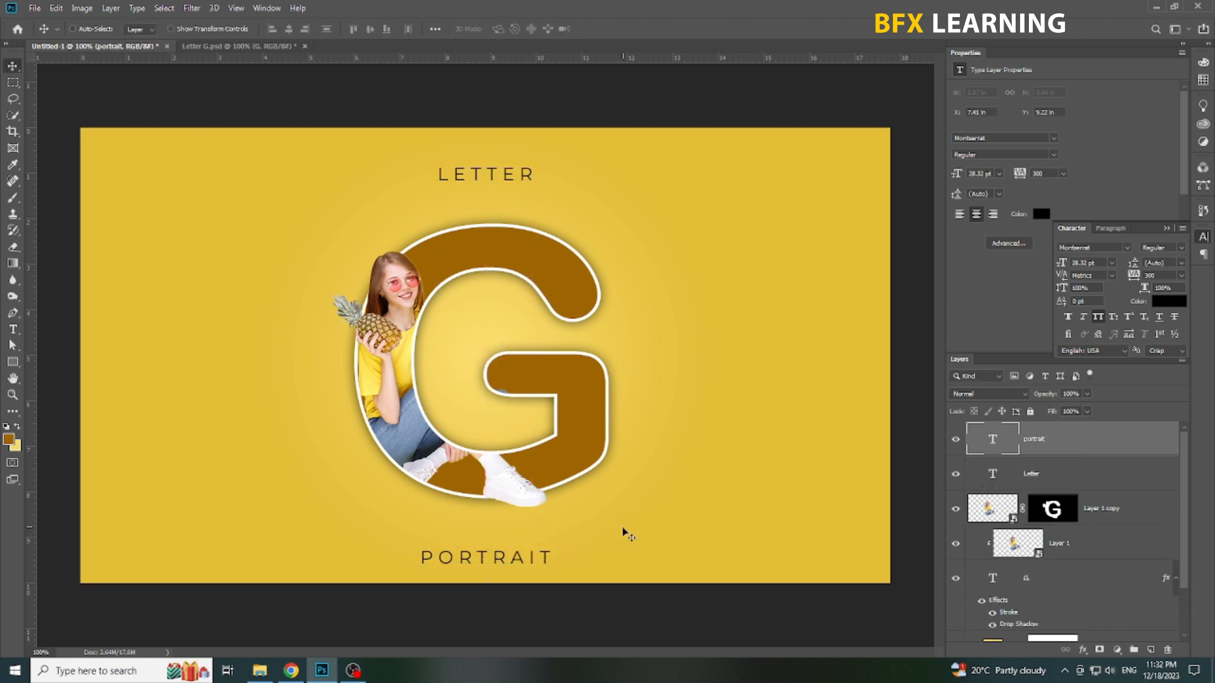
pyautogui.hotkey('shift', 'Up')
pyautogui.hotkey('shift', 'Up')
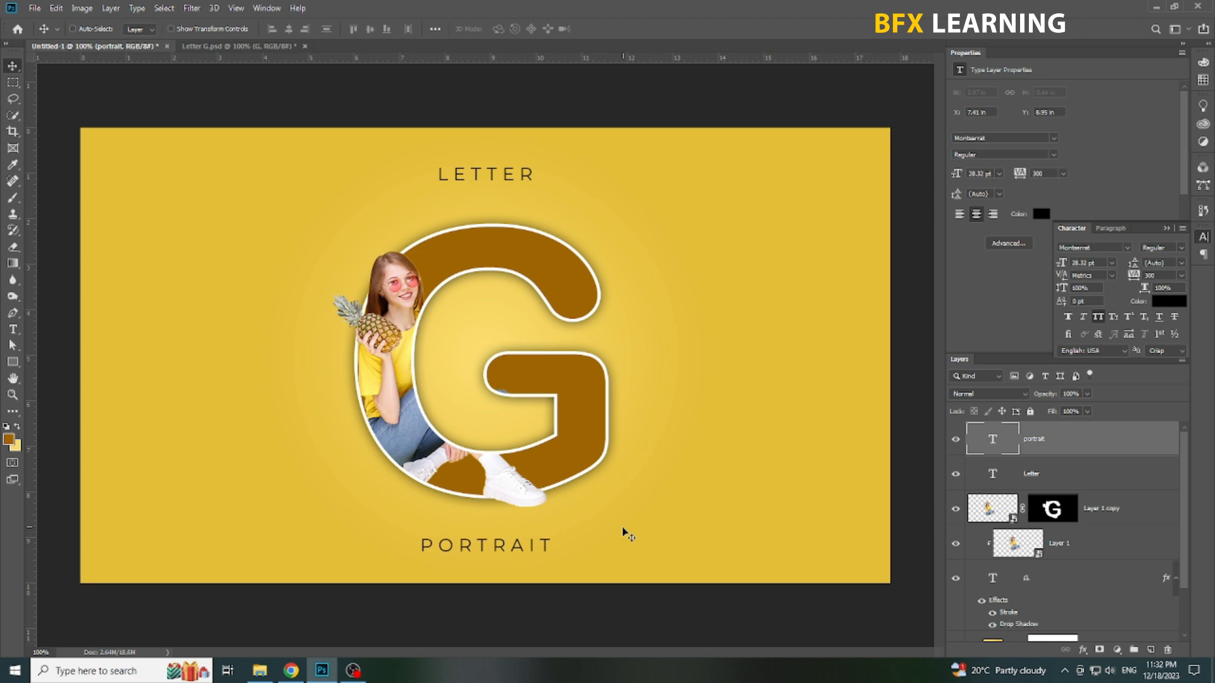
# Step: Examine the finished design without the interface panels, checking the woman and G outline up close and the whole composition
pyautogui.rightClick(571, 333)
pyautogui.click(584, 341)
pyautogui.press('Tab')
pyautogui.rightClick(676, 304)
pyautogui.click(699, 332)
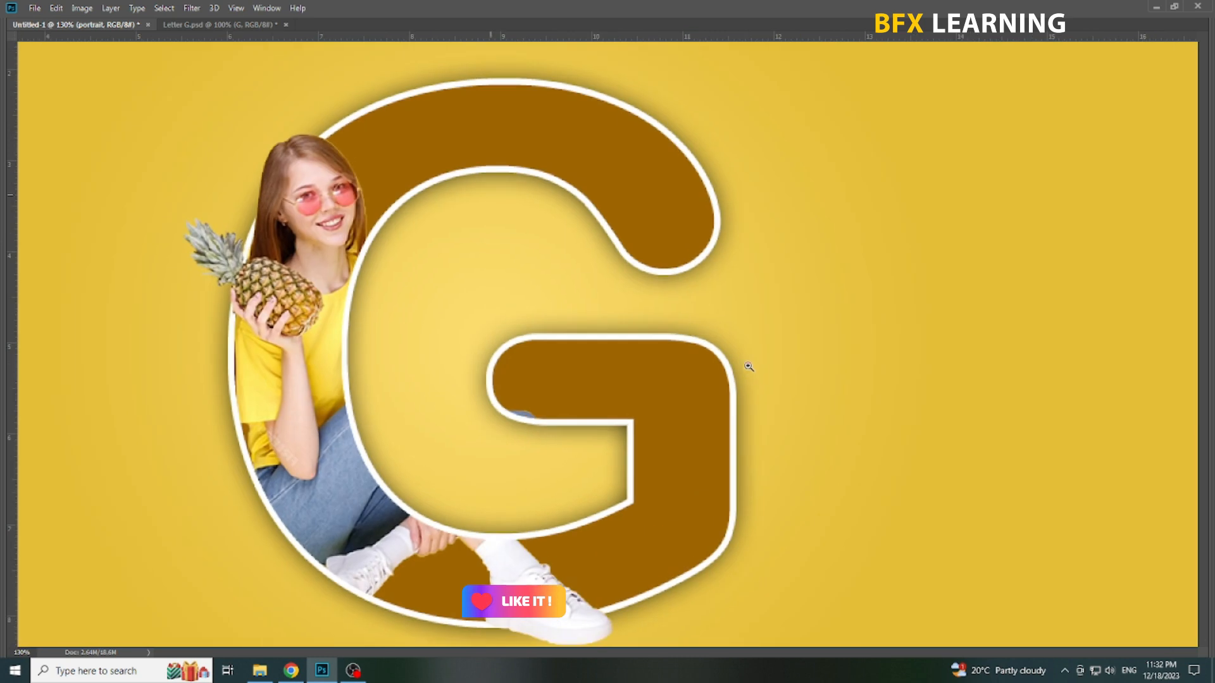
pyautogui.moveTo(701, 346); pyautogui.dragTo(701, 392)
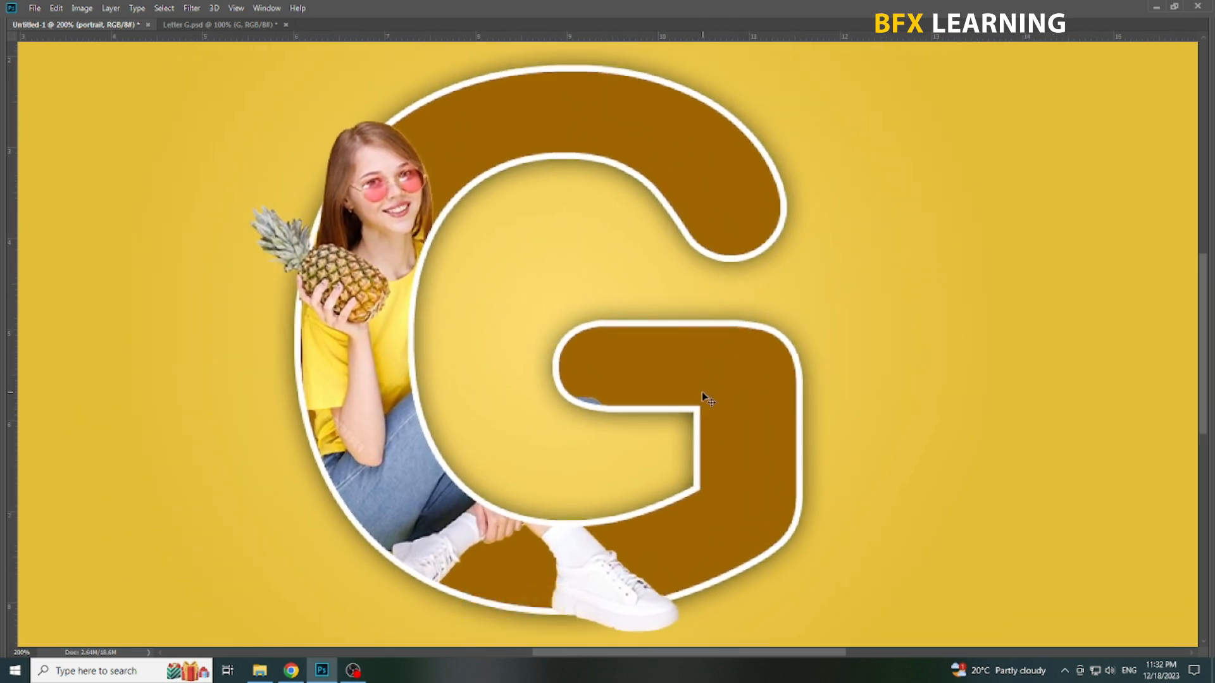
pyautogui.hotkey('ctrl', '1')
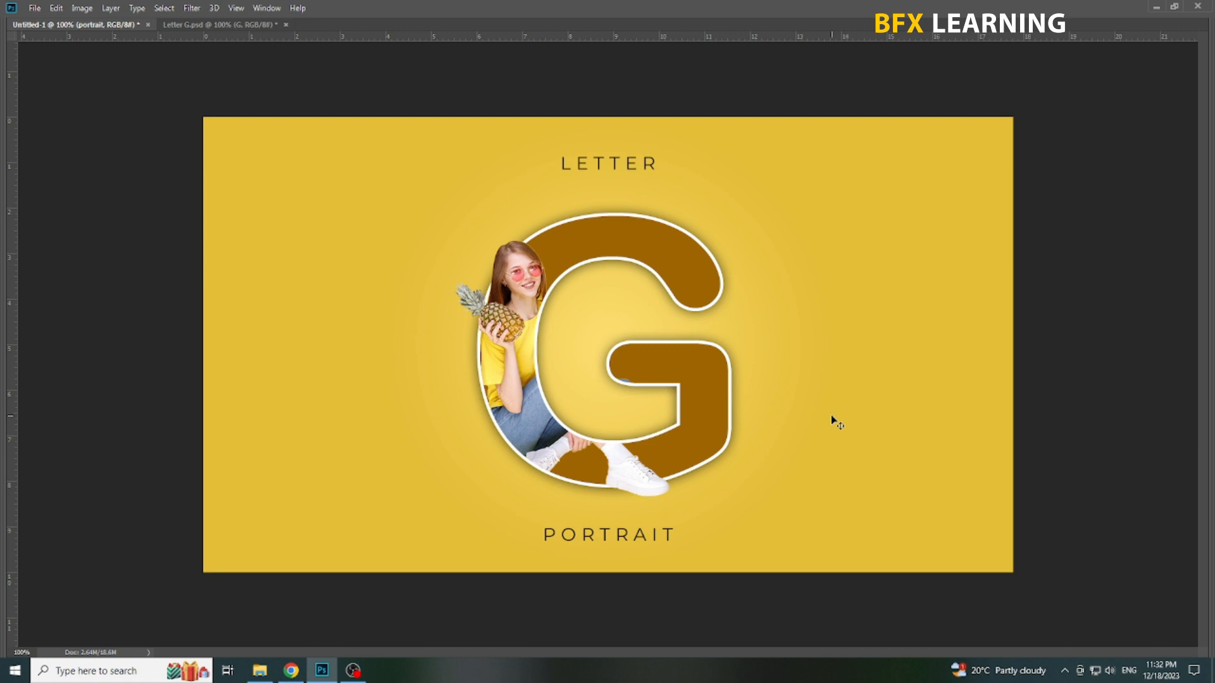
pyautogui.rightClick(837, 423)
pyautogui.click(851, 425)
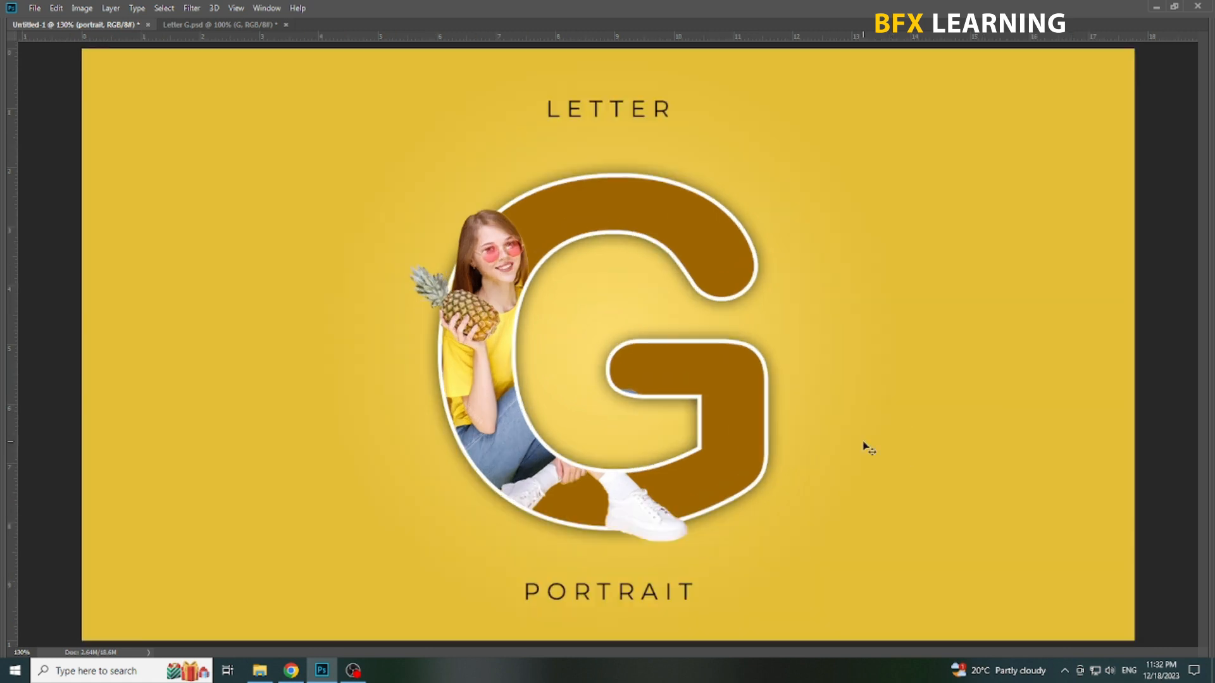